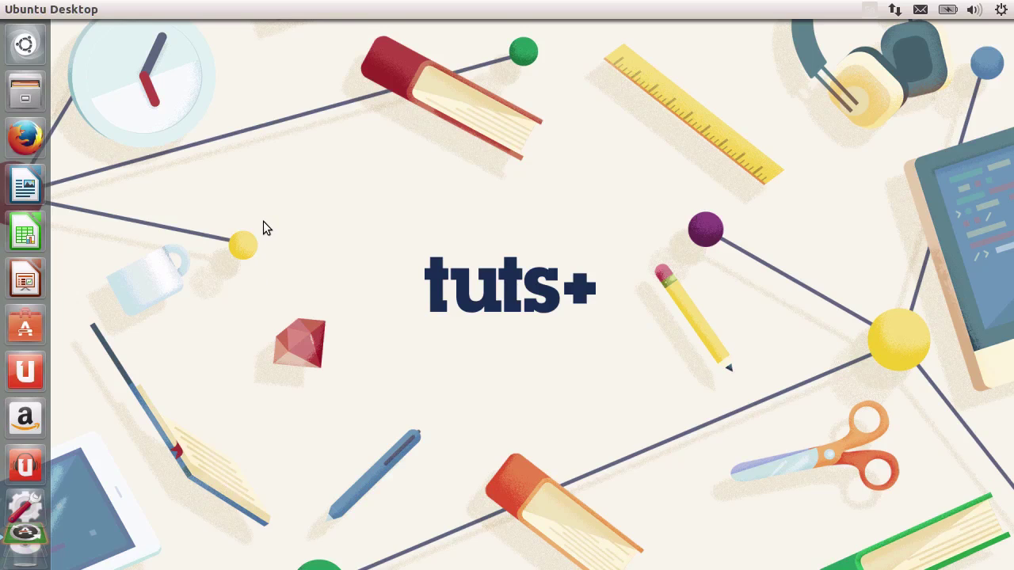
Launch Ubuntu Software Center from the Unity launcher.
{"action": "left_click", "coordinate": [29, 332]}
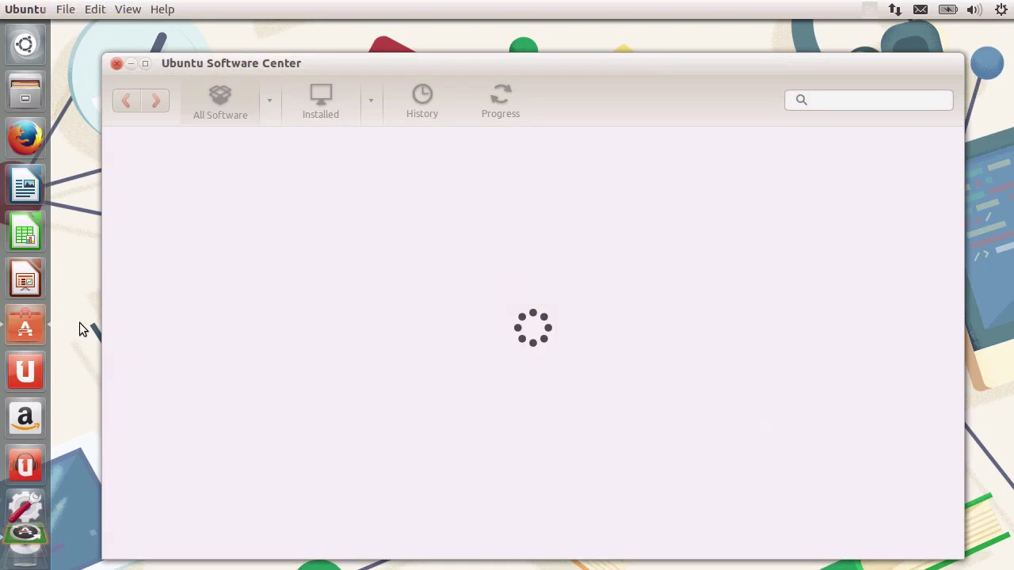
Move the window up, browse the home page, and search the catalogue for 'twitter'.
{"action": "left_click_drag", "start_coordinate": [241, 63], "coordinate": [247, 42]}
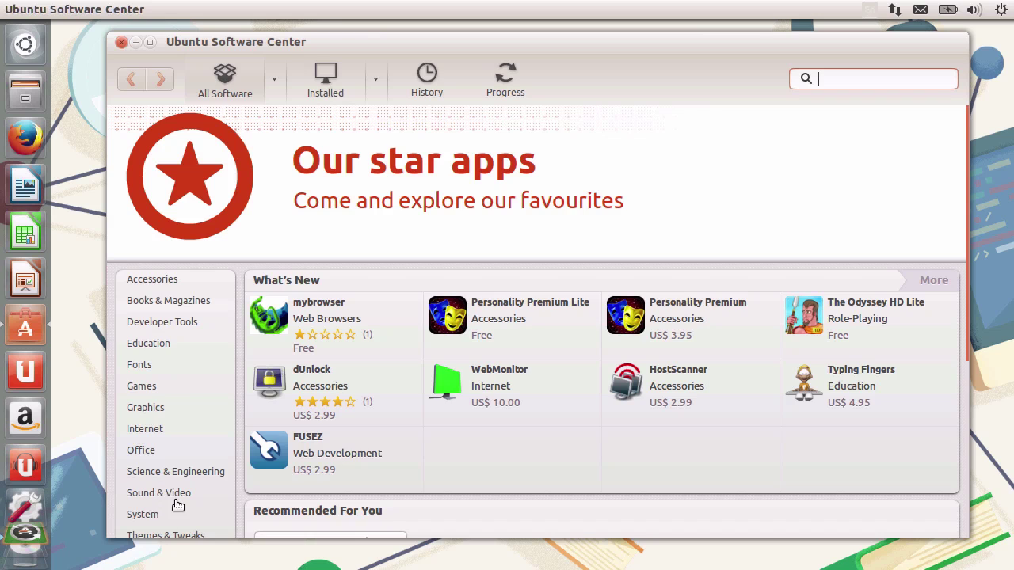
{"action": "scroll", "coordinate": [179, 502], "scroll_direction": "down", "scroll_amount": 3}
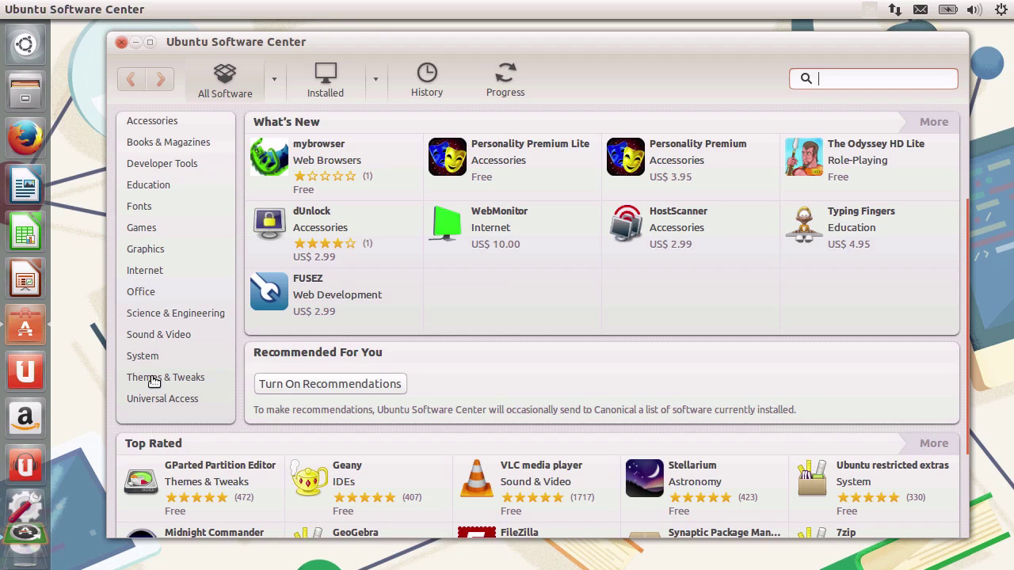
{"action": "left_click", "coordinate": [829, 79]}
{"action": "type", "text": "twitter"}
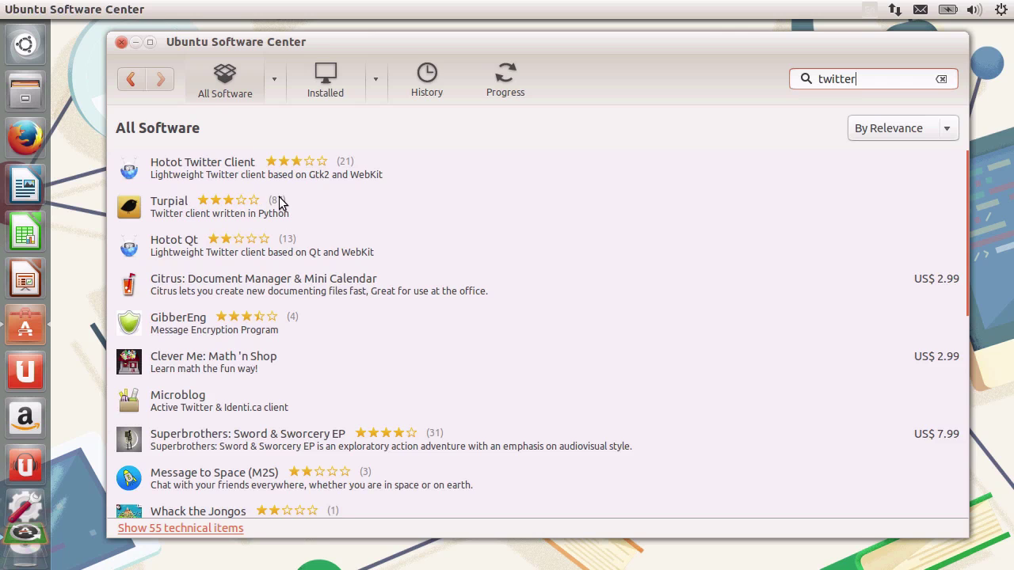
Inspect Turpial's details page, then return to the twitter results.
{"action": "left_click", "coordinate": [160, 212]}
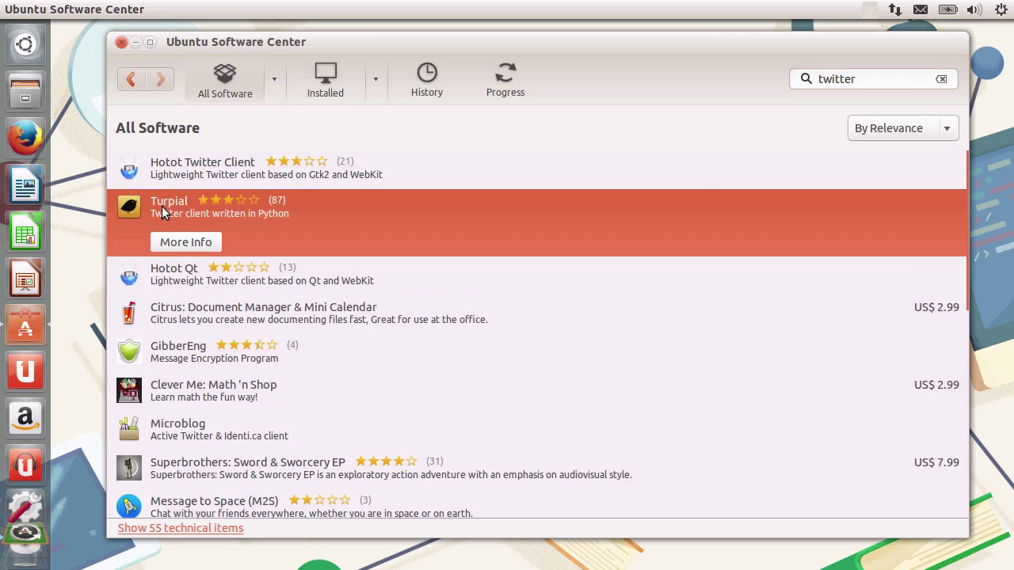
{"action": "left_click", "coordinate": [182, 242]}
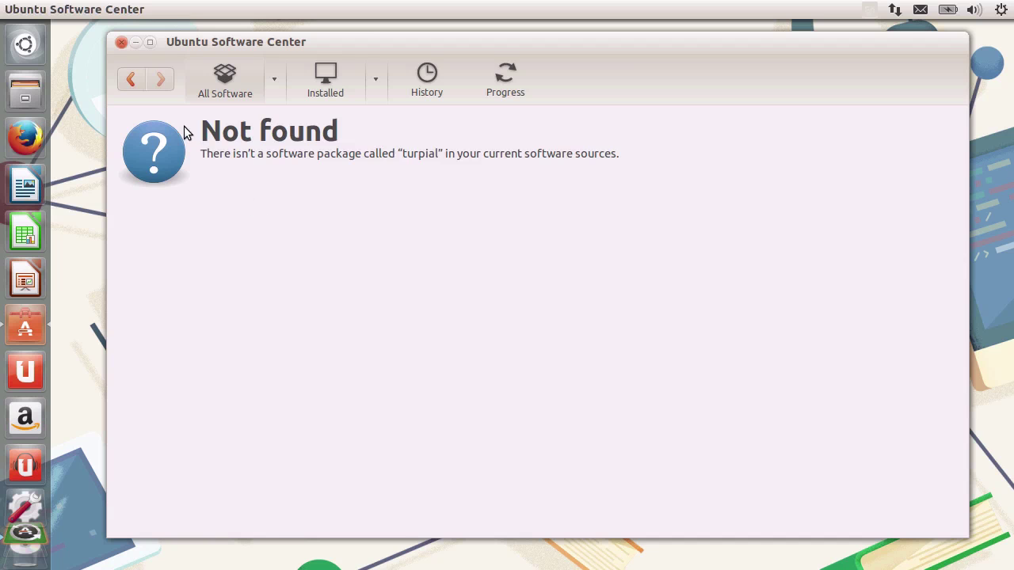
{"action": "left_click", "coordinate": [137, 81]}
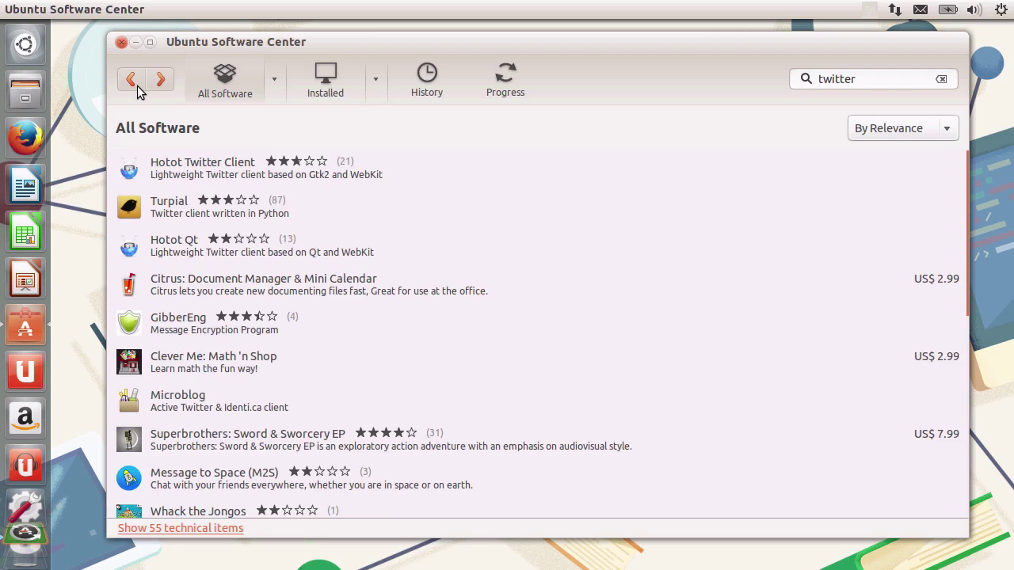
Compare Hotot Twitter Client with Turpial, then install Hotot Twitter Client.
{"action": "left_click", "coordinate": [181, 164]}
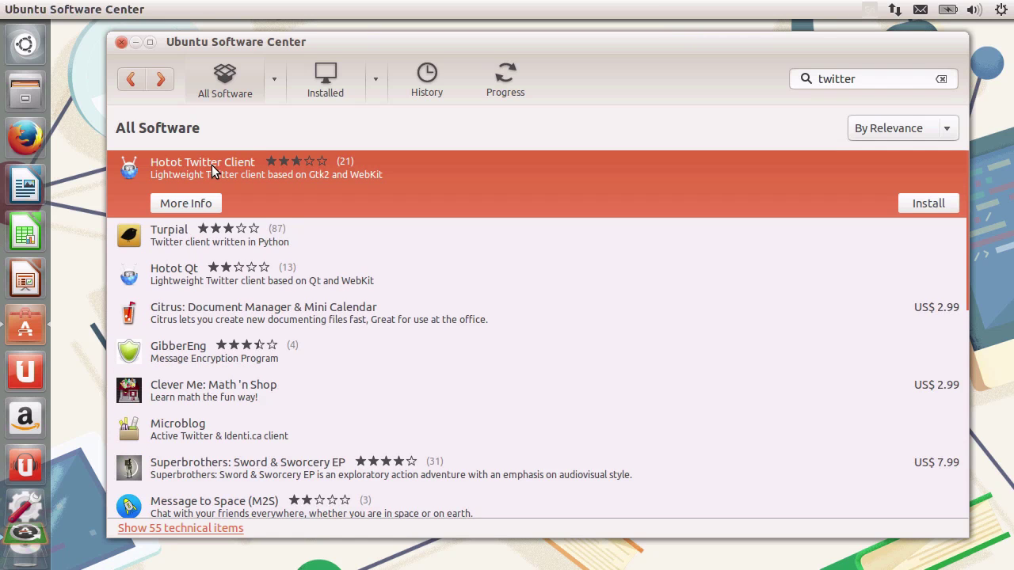
{"action": "left_click", "coordinate": [178, 231]}
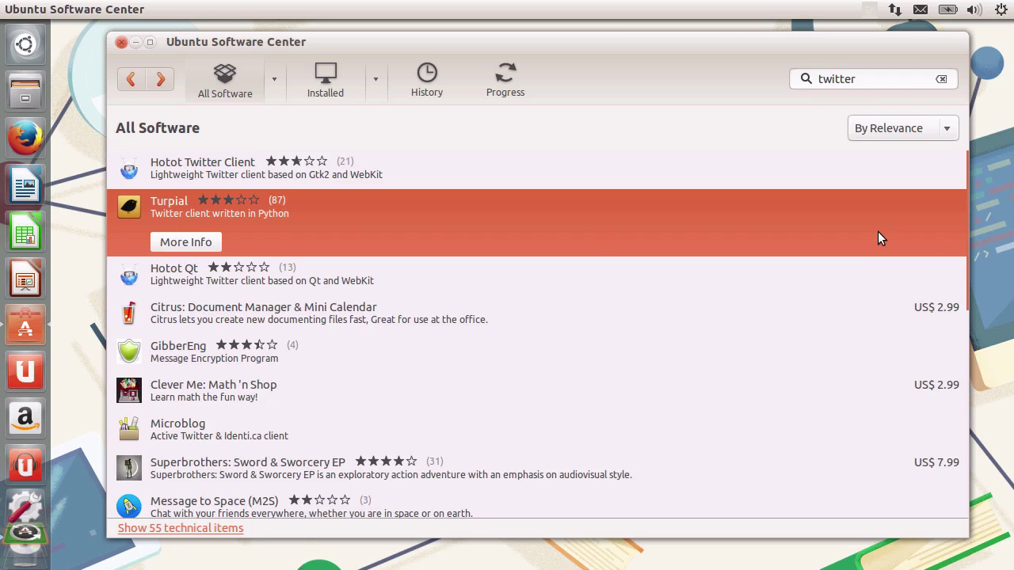
{"action": "left_click", "coordinate": [190, 166]}
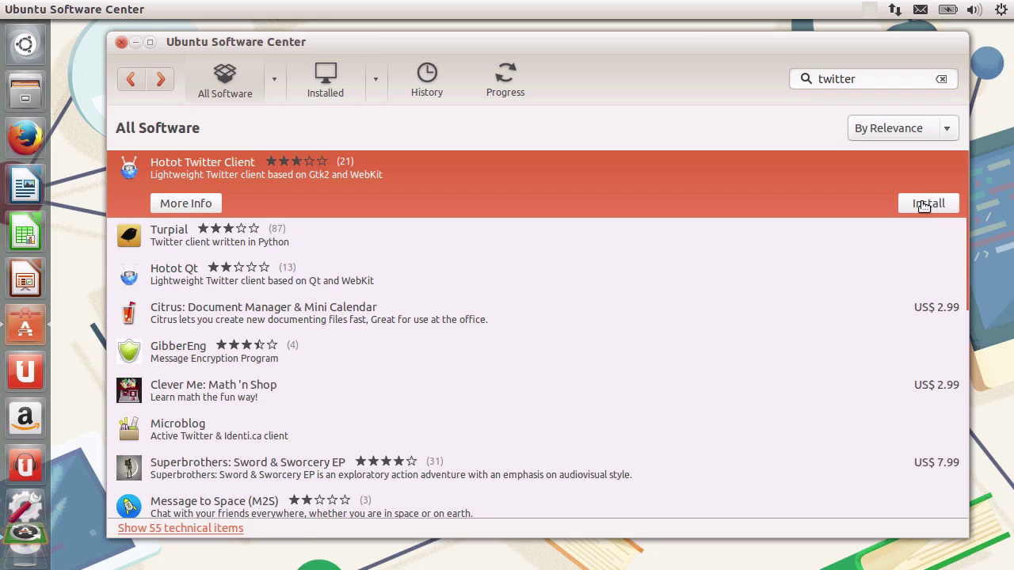
{"action": "left_click", "coordinate": [924, 205]}
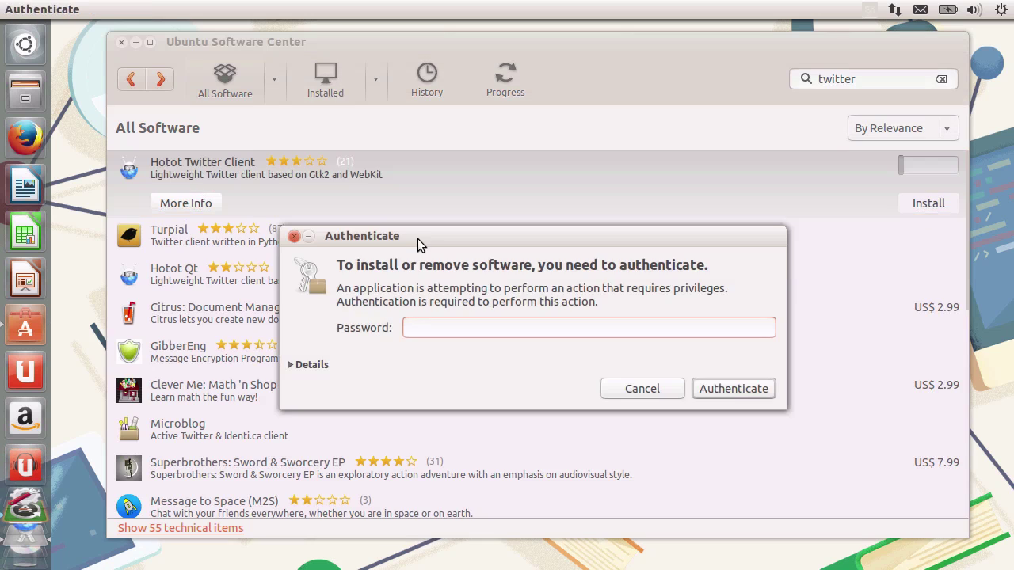
Authorise the Hotot installation with the account password and return to the search field.
{"action": "type", "text": "********"}
{"action": "key", "text": "Return"}
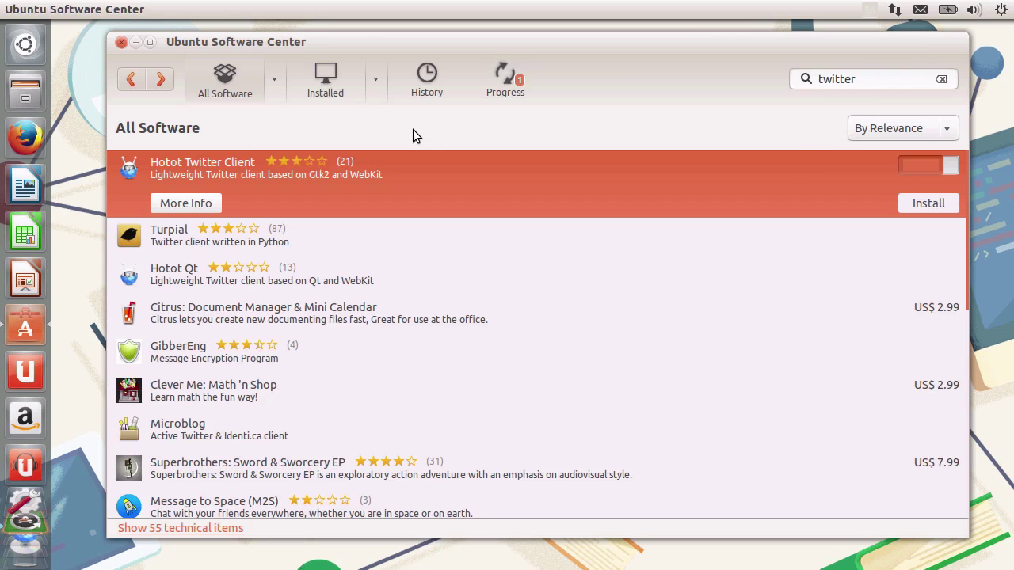
{"action": "left_click", "coordinate": [865, 81]}
Search the catalogue for 'chromiu' and select Chromium Web Browser.
{"action": "double_click", "coordinate": [865, 82]}
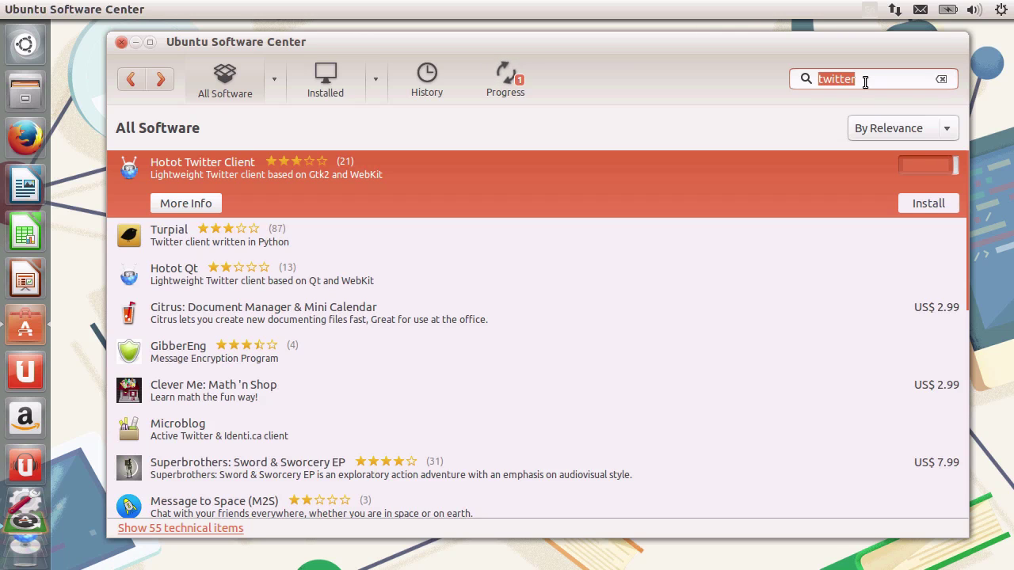
{"action": "type", "text": "chromiu"}
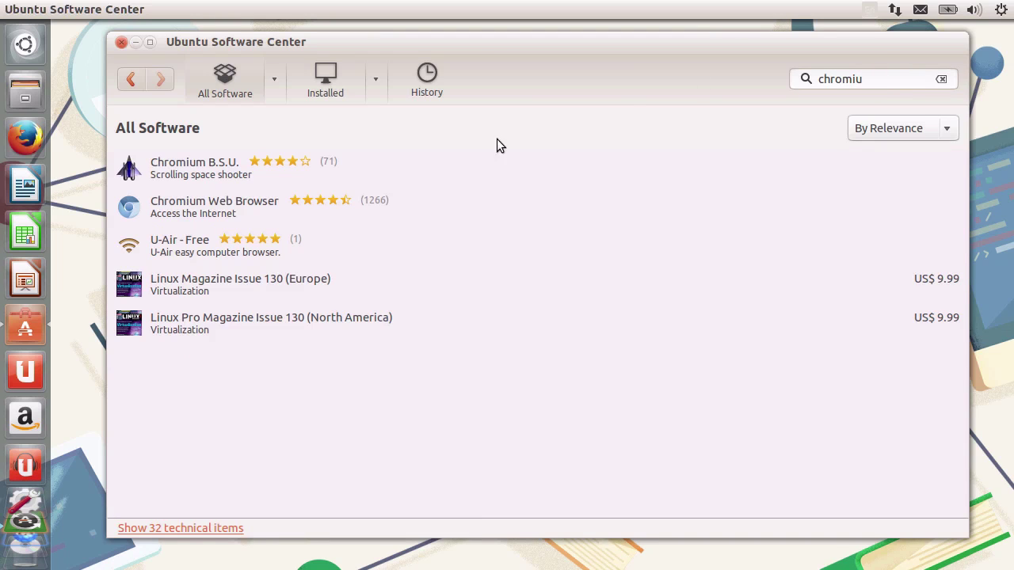
{"action": "left_click", "coordinate": [180, 205]}
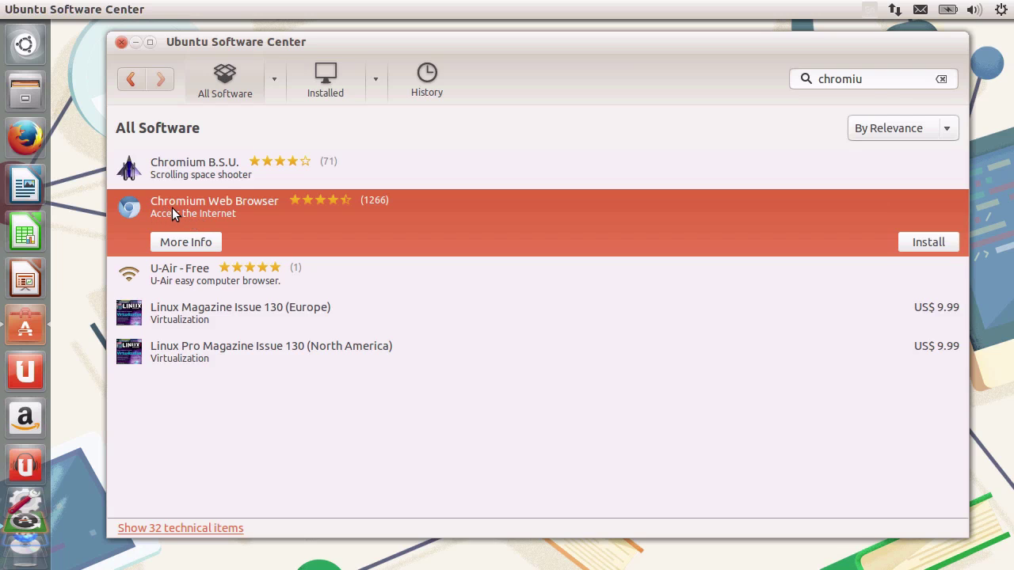
Change the search to 'chrome' and launch the newly installed Hotot Twitter Client.
{"action": "left_click_drag", "start_coordinate": [853, 80], "coordinate": [862, 83]}
{"action": "type", "text": "e"}
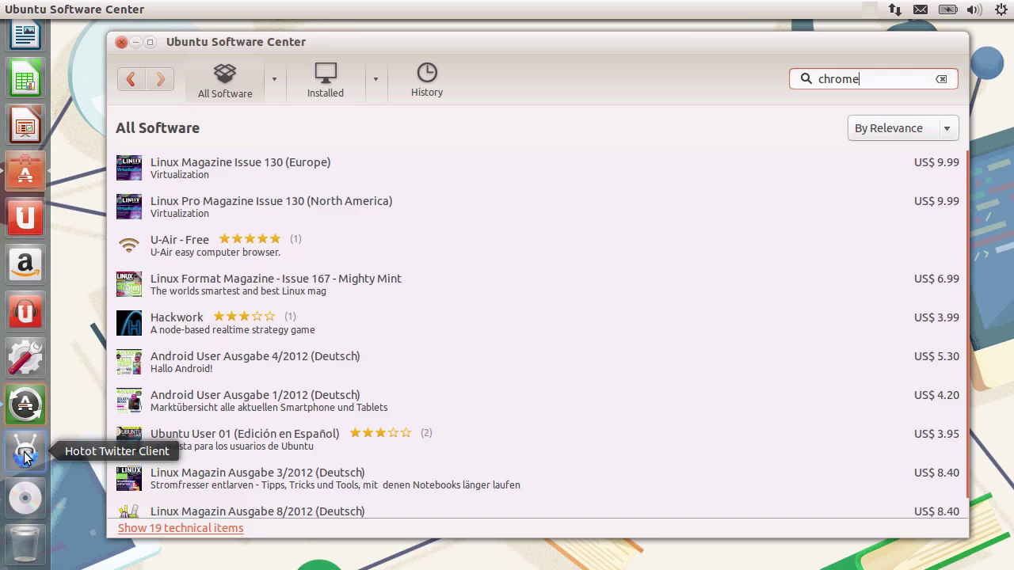
{"action": "left_click", "coordinate": [24, 455]}
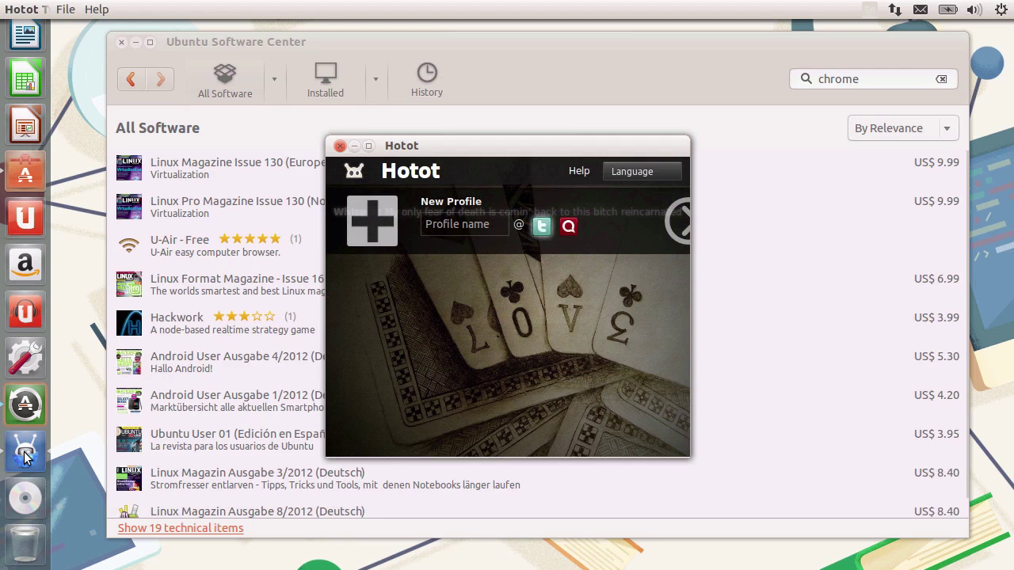
Create a Hotot Twitter profile with the account username, then dismiss the sign-in dialog and close Hotot.
{"action": "left_click", "coordinate": [468, 227]}
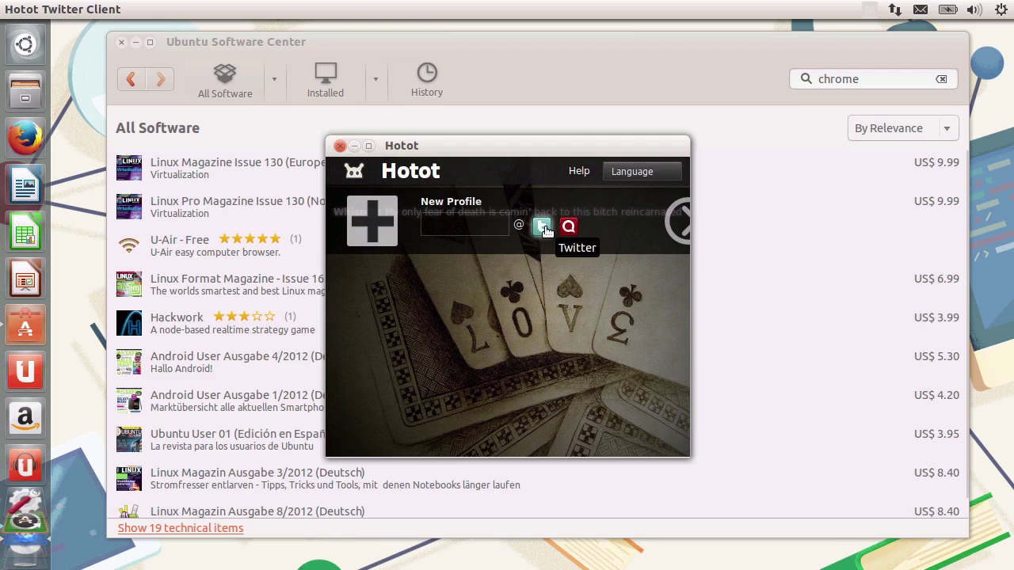
{"action": "type", "text": "josemotanet"}
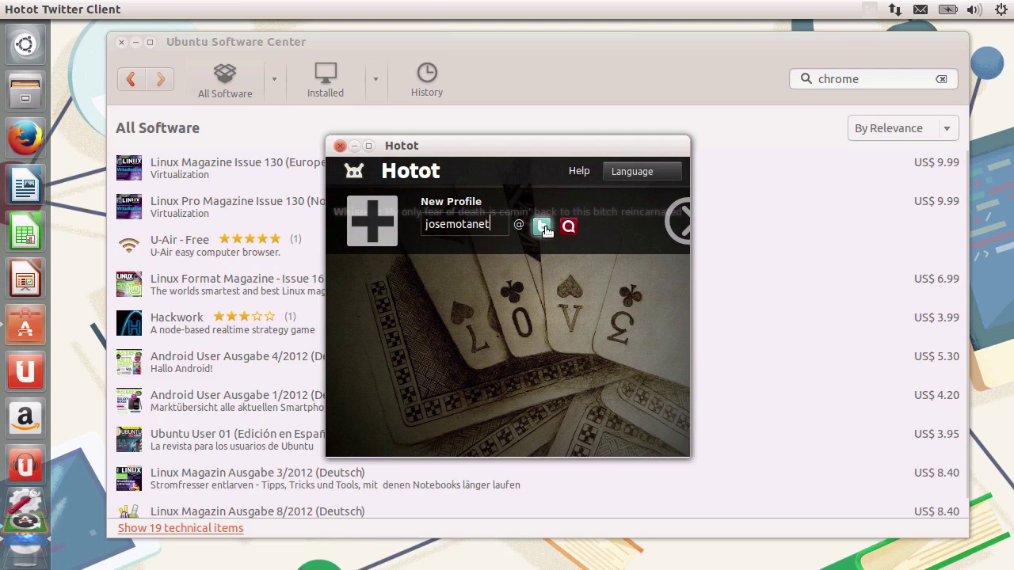
{"action": "left_click", "coordinate": [543, 228]}
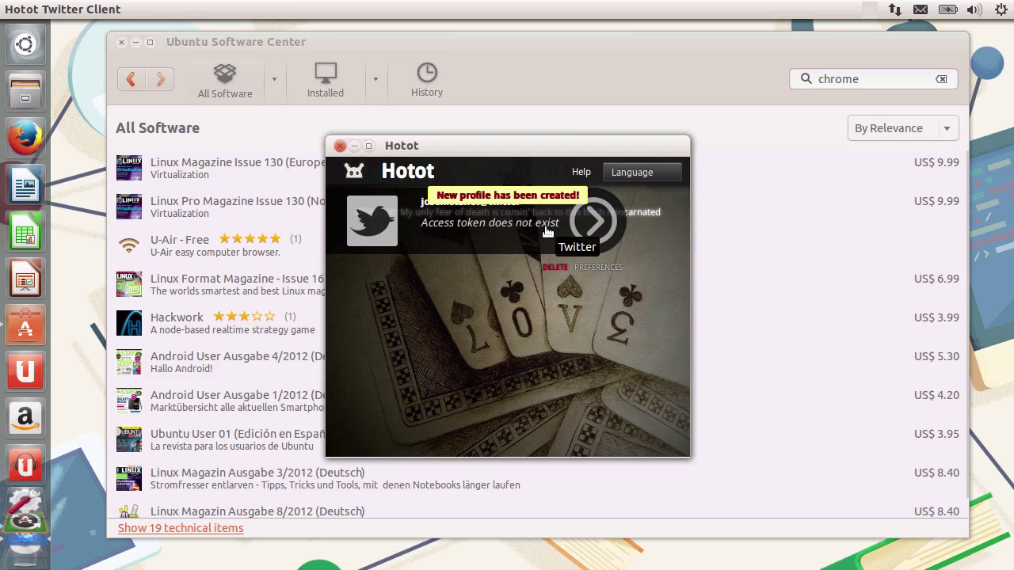
{"action": "left_click", "coordinate": [594, 230]}
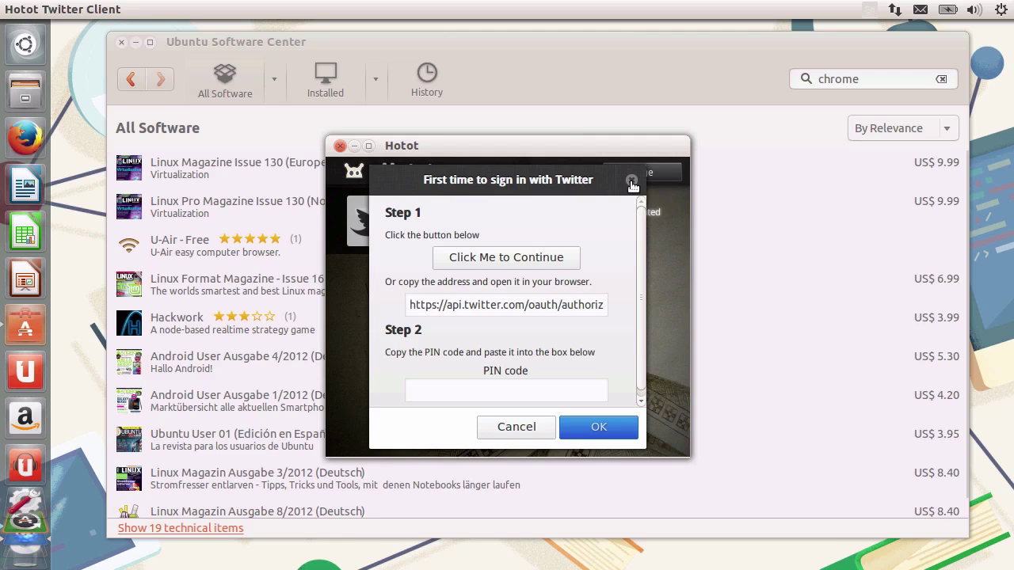
{"action": "left_click", "coordinate": [631, 181]}
{"action": "left_click", "coordinate": [340, 146]}
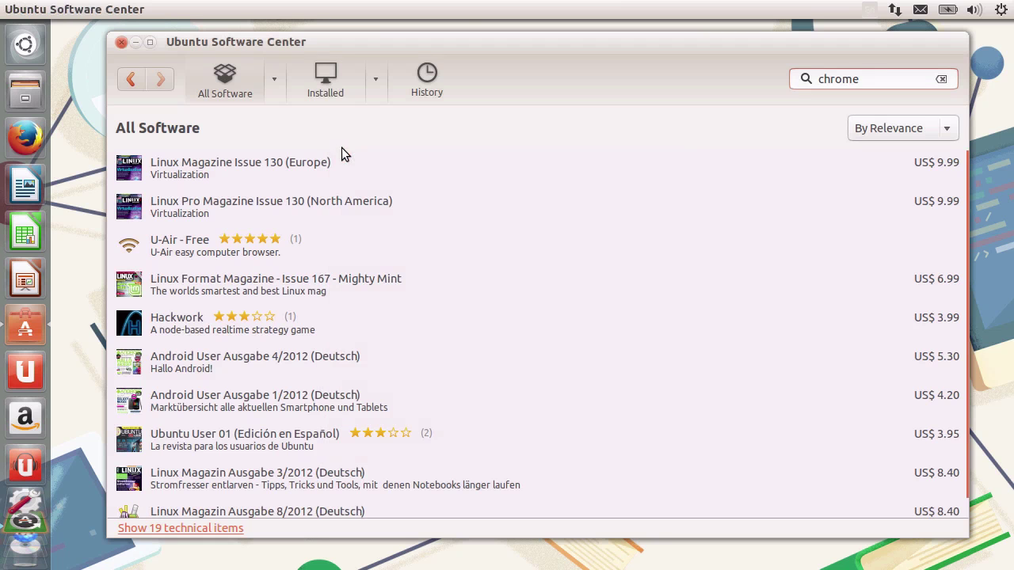
Close Software Center and load google.com/intl/pt-PT/chrome in Firefox.
{"action": "left_click", "coordinate": [121, 42]}
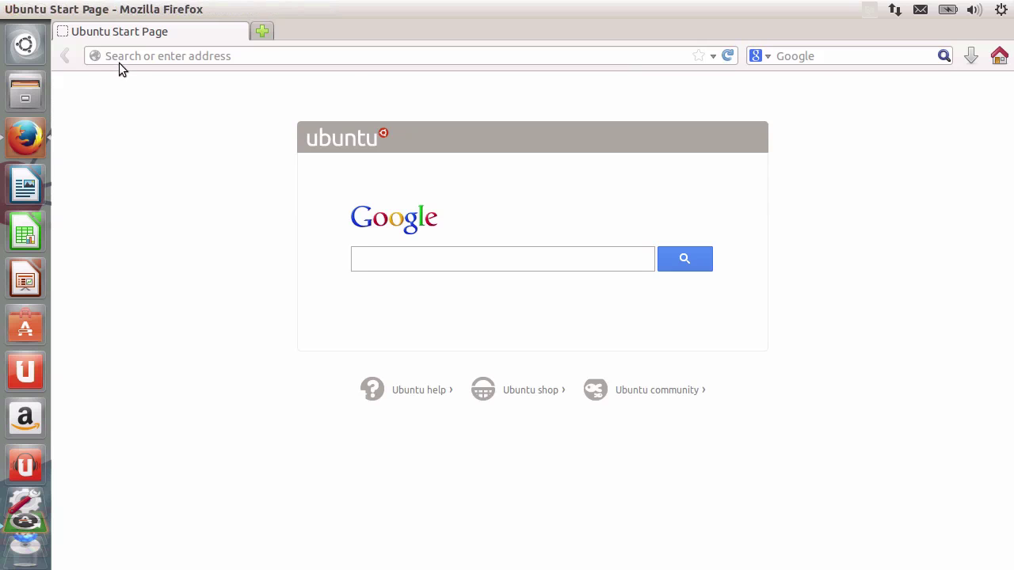
{"action": "left_click", "coordinate": [126, 59]}
{"action": "type", "text": "go"}
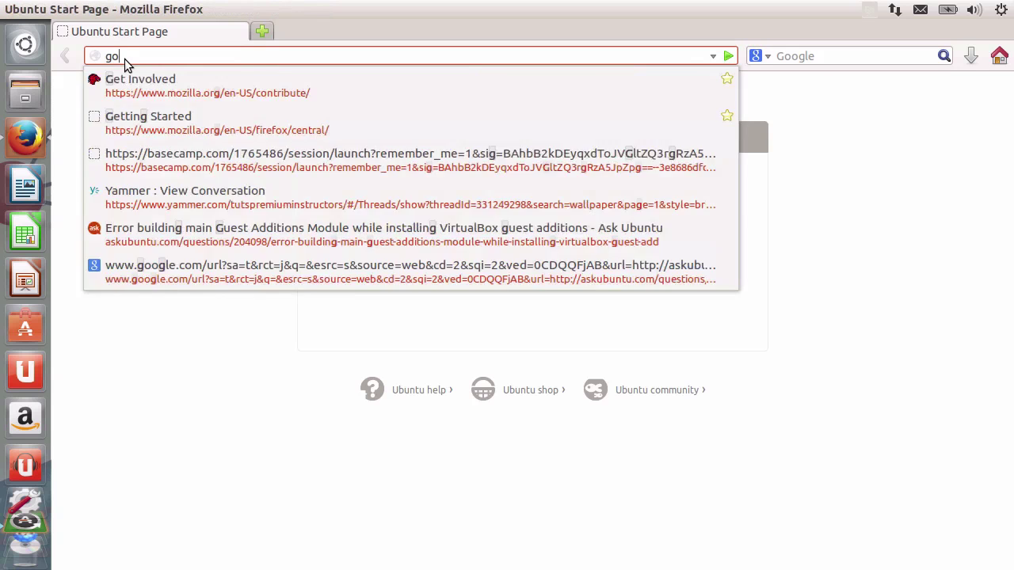
{"action": "type", "text": "ogle.com/intl/pt-PT/chrome"}
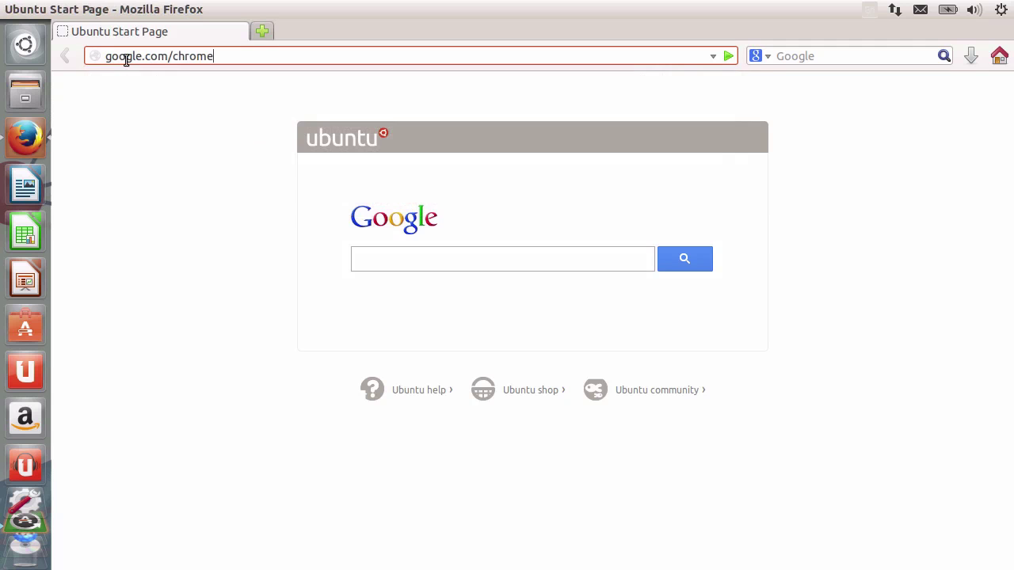
{"action": "key", "text": "Return"}
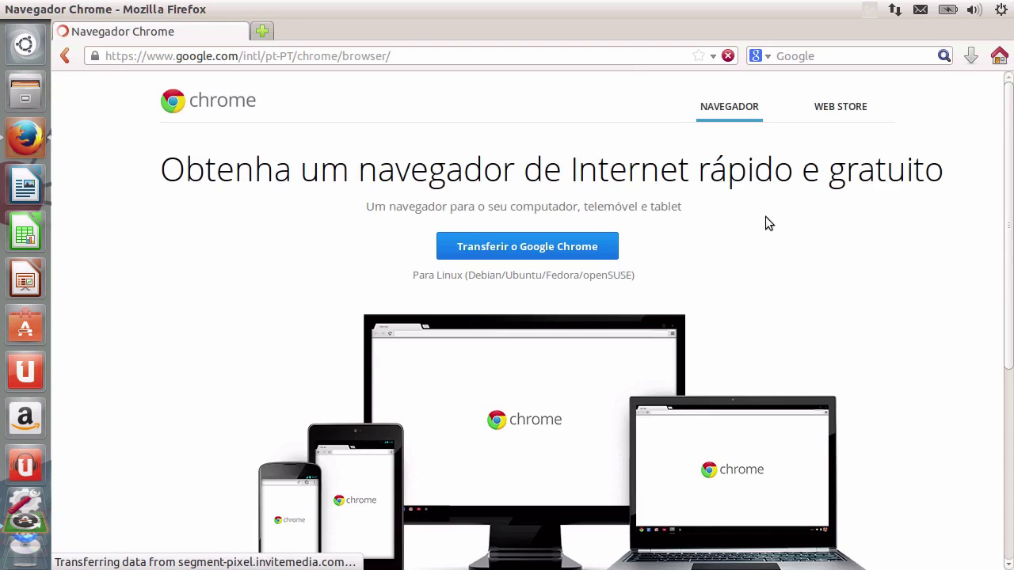
Switch the Chrome page to English – United States and bring up the Linux download options.
{"action": "scroll", "coordinate": [766, 216], "scroll_direction": "down", "scroll_amount": 3}
{"action": "scroll", "coordinate": [705, 201], "scroll_direction": "down", "scroll_amount": 4}
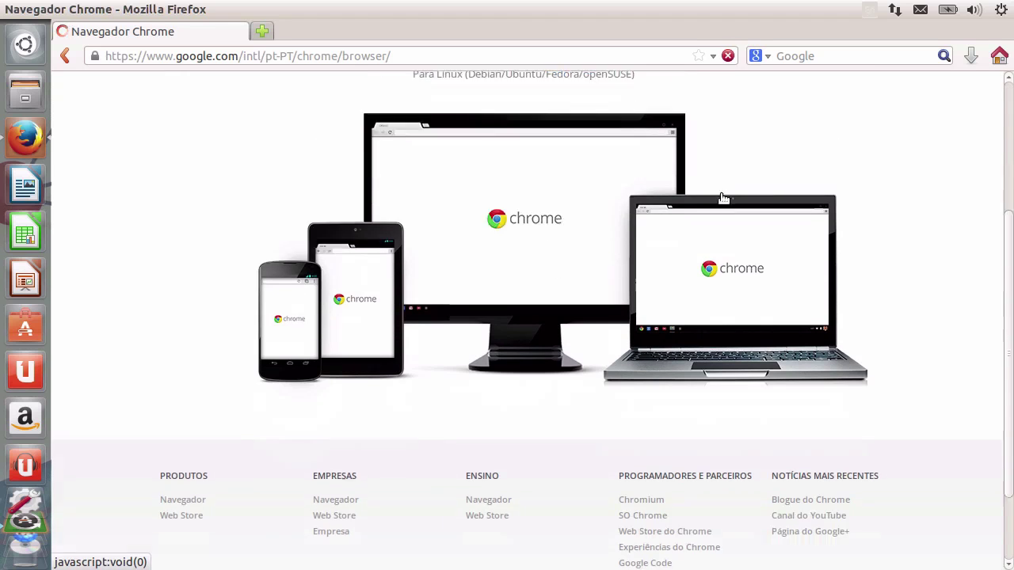
{"action": "left_click", "coordinate": [830, 513]}
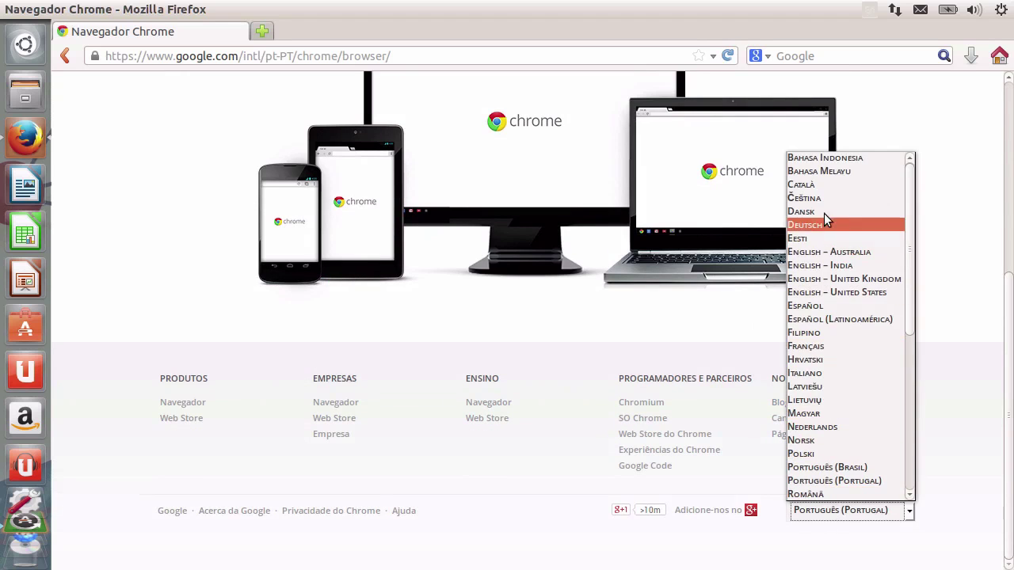
{"action": "left_click", "coordinate": [840, 292]}
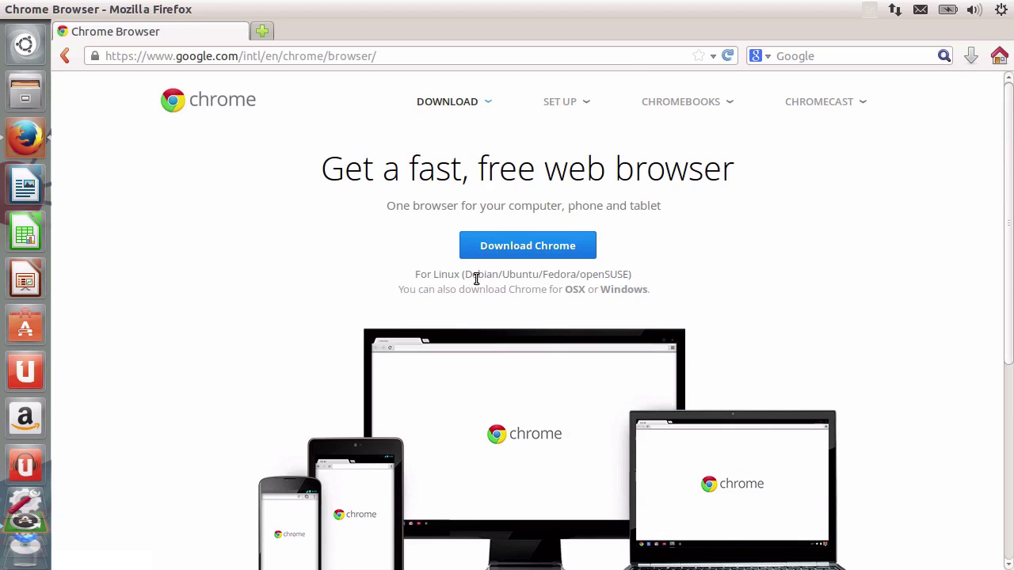
{"action": "left_click", "coordinate": [528, 248]}
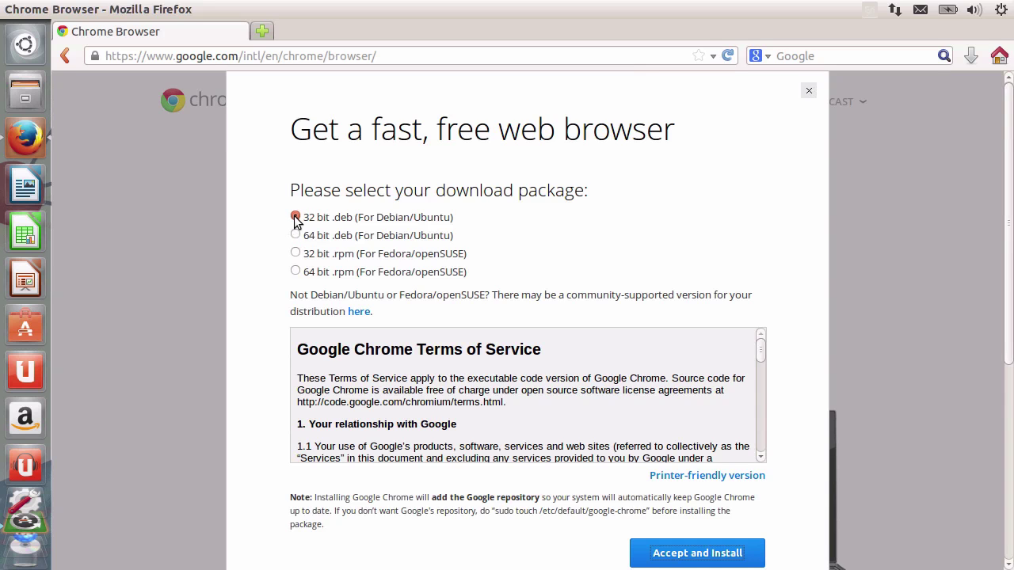
Accept the terms for the 32 bit .deb and download it to open with software-center.
{"action": "left_click", "coordinate": [296, 217]}
{"action": "scroll", "coordinate": [269, 232], "scroll_direction": "down", "scroll_amount": 3}
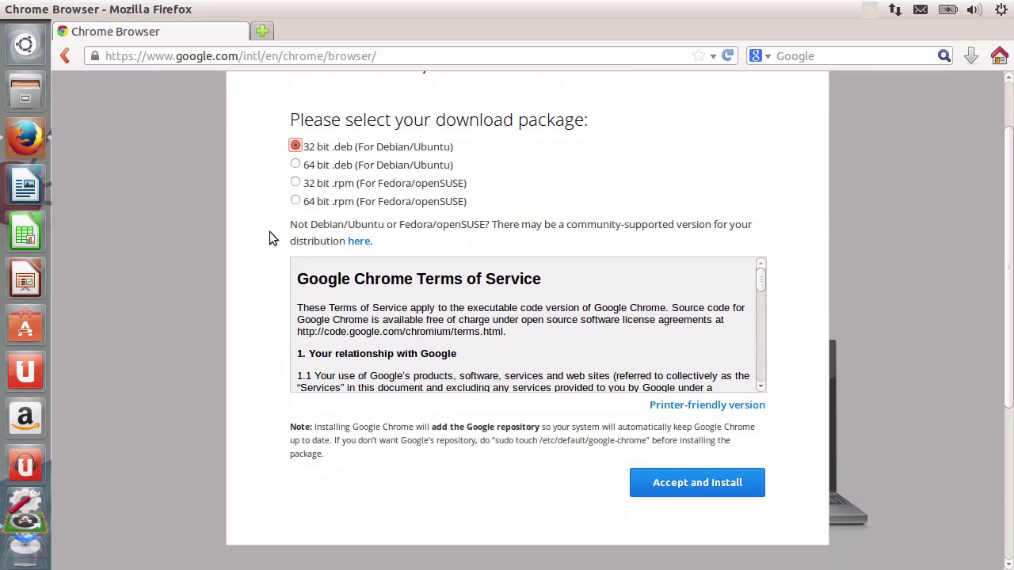
{"action": "left_click", "coordinate": [700, 421]}
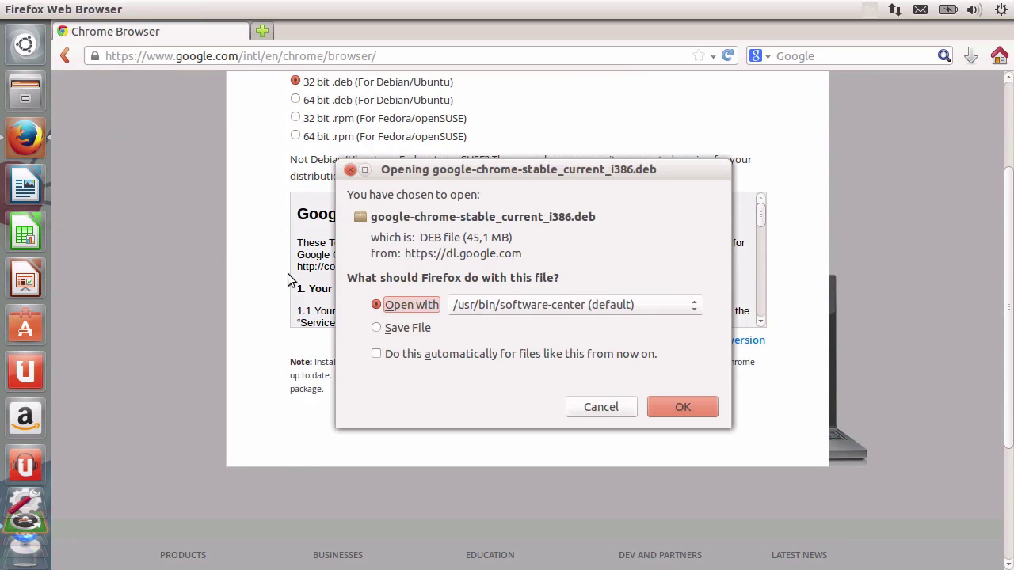
{"action": "left_click", "coordinate": [379, 328]}
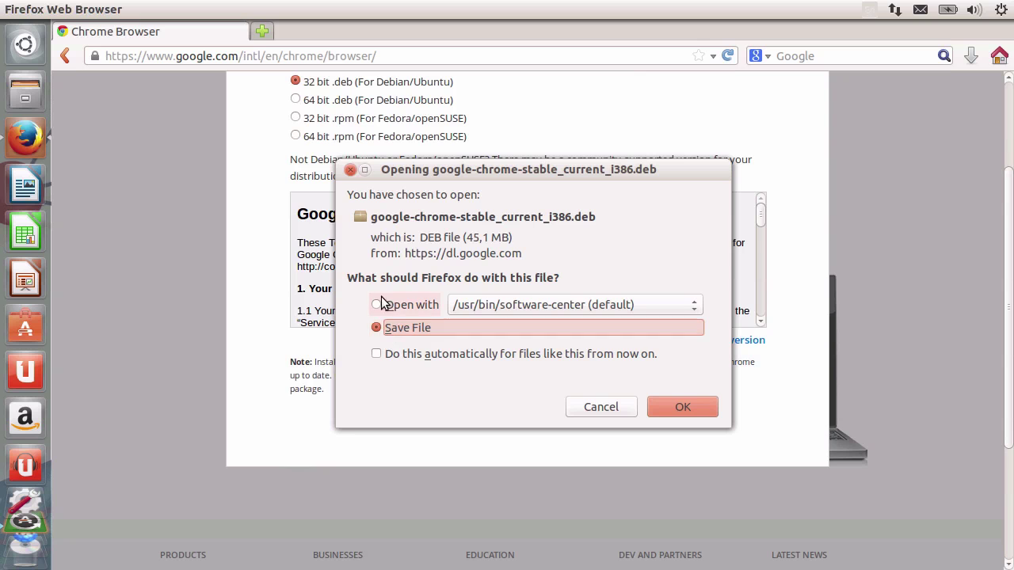
{"action": "left_click", "coordinate": [378, 305]}
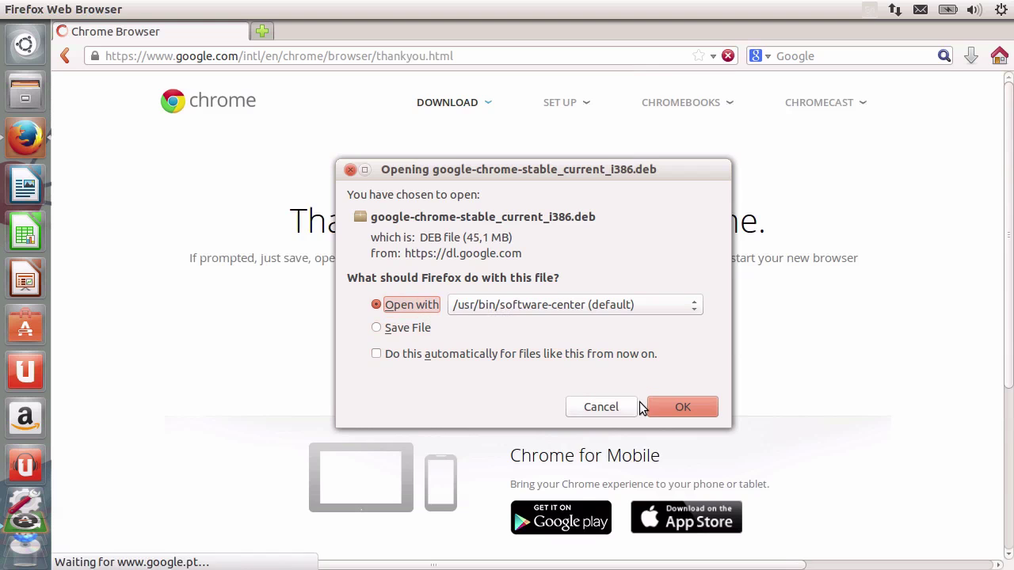
{"action": "left_click", "coordinate": [666, 407]}
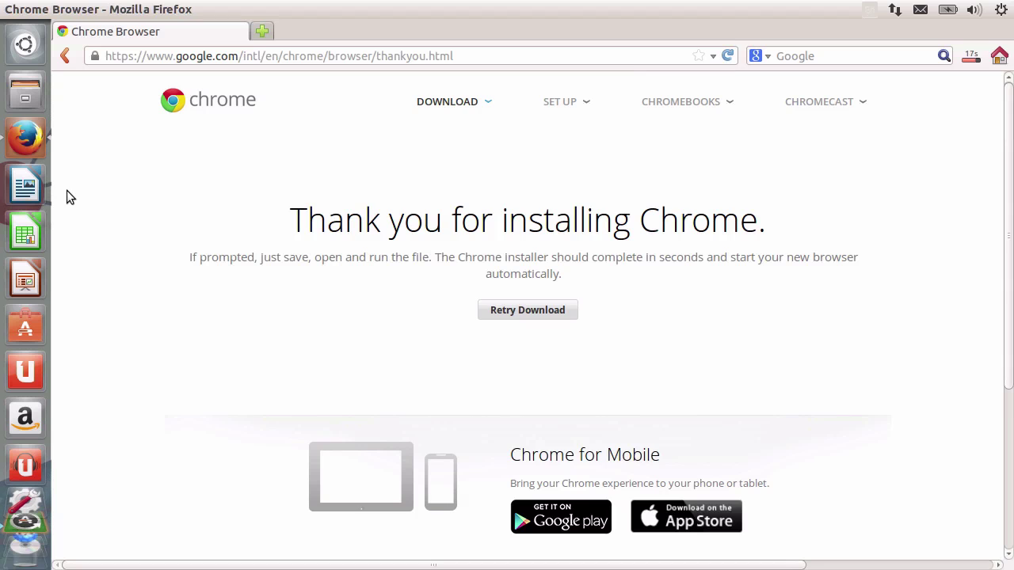
Unlock LibreOffice Writer from the launcher.
{"action": "right_click", "coordinate": [30, 185]}
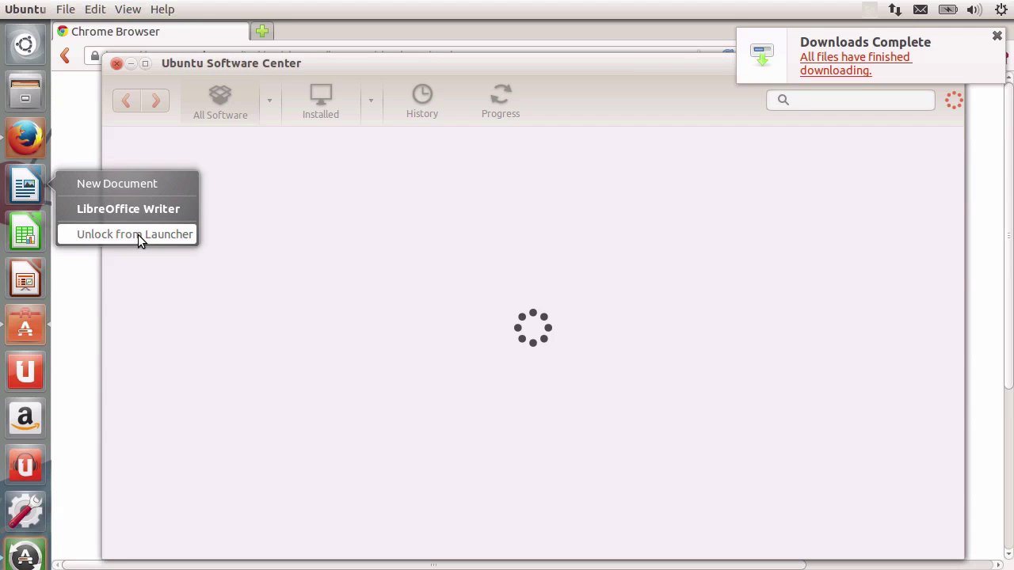
{"action": "left_click", "coordinate": [140, 234]}
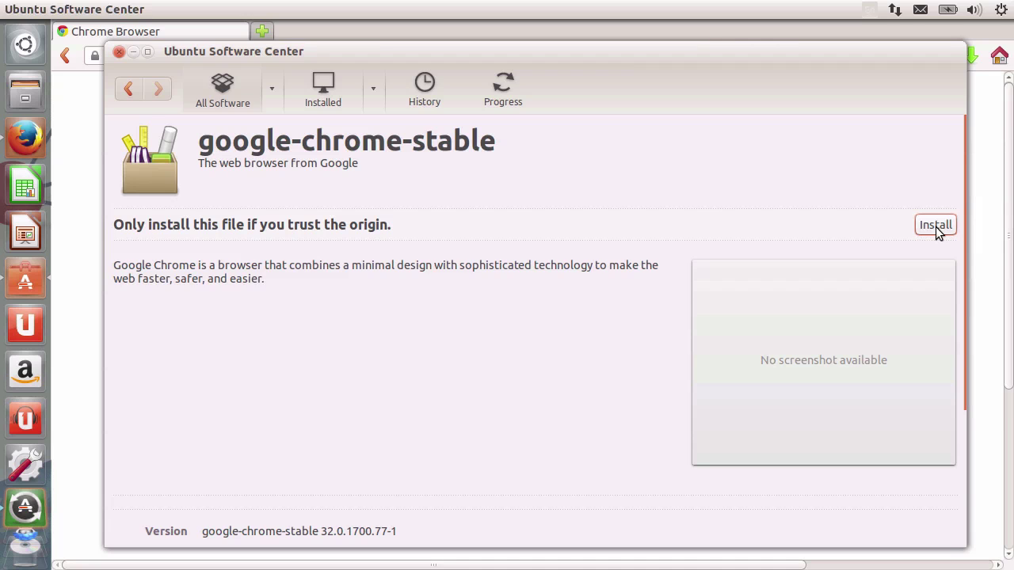
Start installing google-chrome-stable and unpin LibreOffice Calc and Impress from the launcher.
{"action": "left_click", "coordinate": [936, 226]}
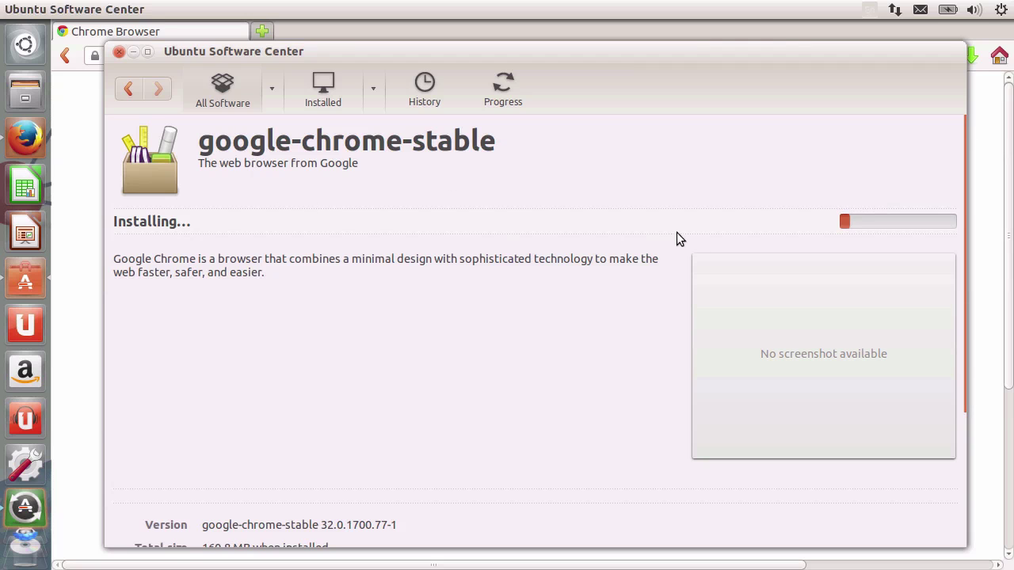
{"action": "right_click", "coordinate": [25, 187]}
{"action": "left_click", "coordinate": [91, 234]}
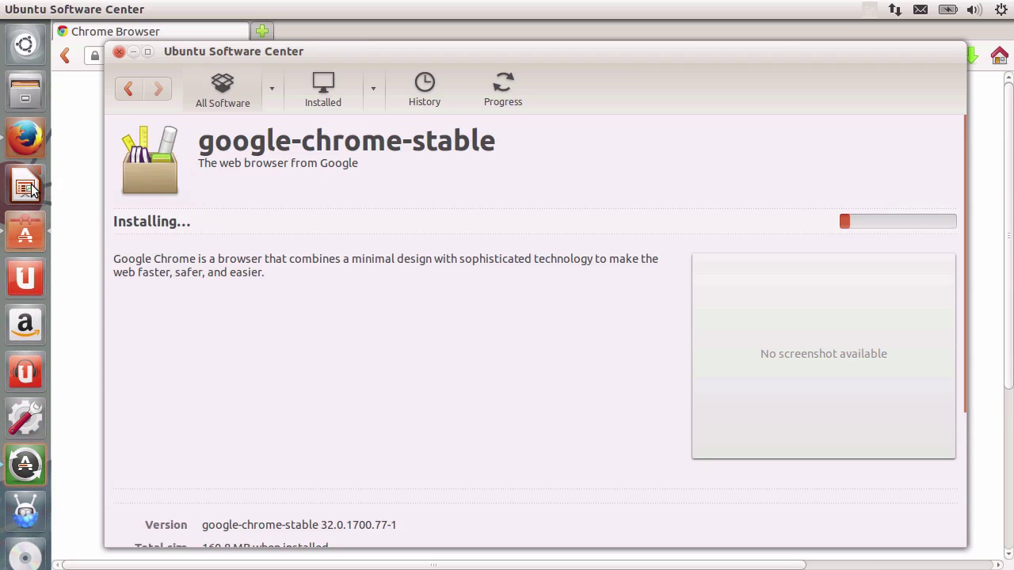
{"action": "right_click", "coordinate": [25, 187]}
{"action": "left_click", "coordinate": [80, 236]}
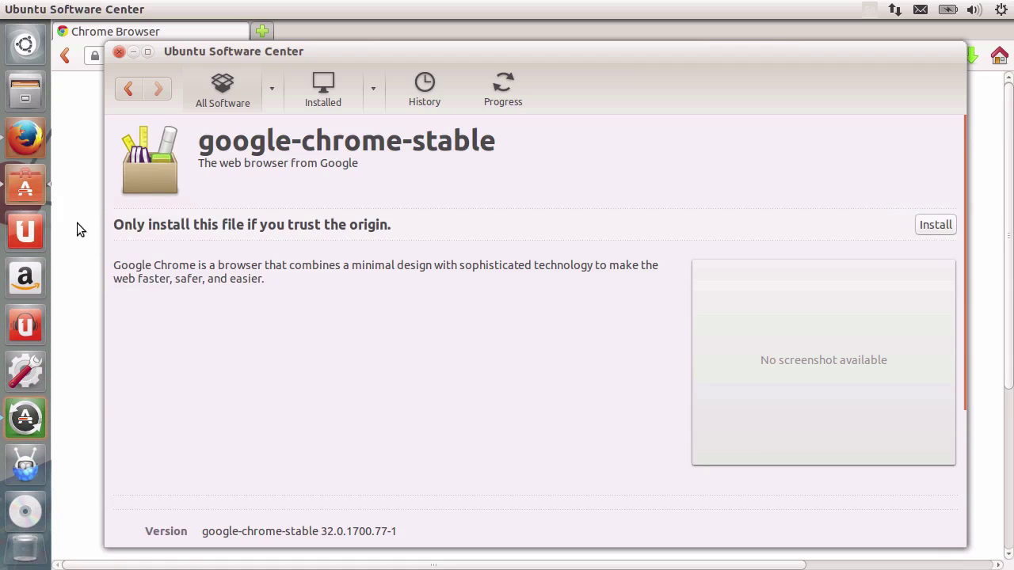
Unpin Ubuntu One, Amazon and Ubuntu One Music from the launcher.
{"action": "right_click", "coordinate": [26, 236]}
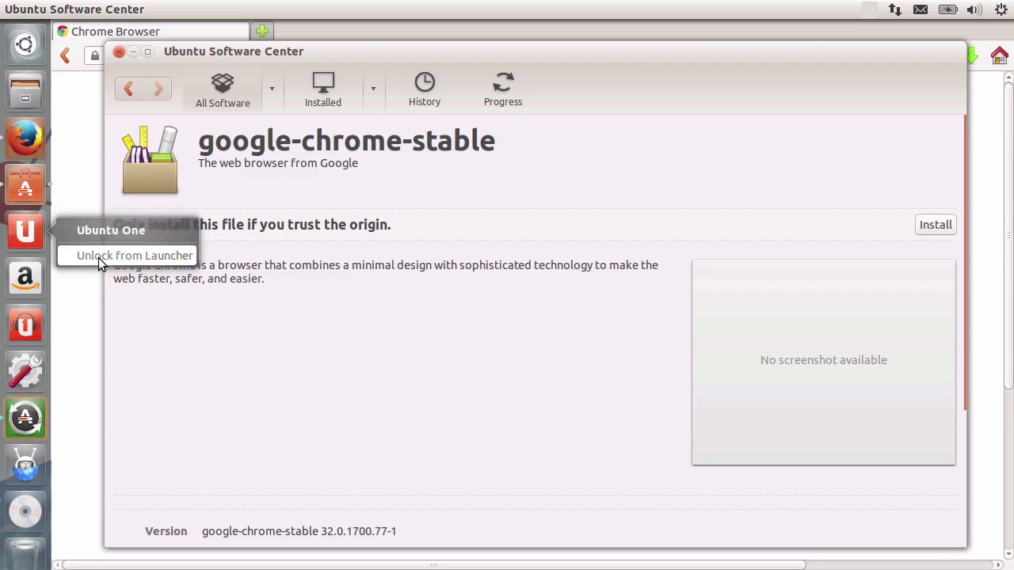
{"action": "left_click", "coordinate": [100, 255]}
{"action": "right_click", "coordinate": [36, 240]}
{"action": "left_click", "coordinate": [79, 255]}
{"action": "right_click", "coordinate": [31, 238]}
{"action": "left_click", "coordinate": [82, 257]}
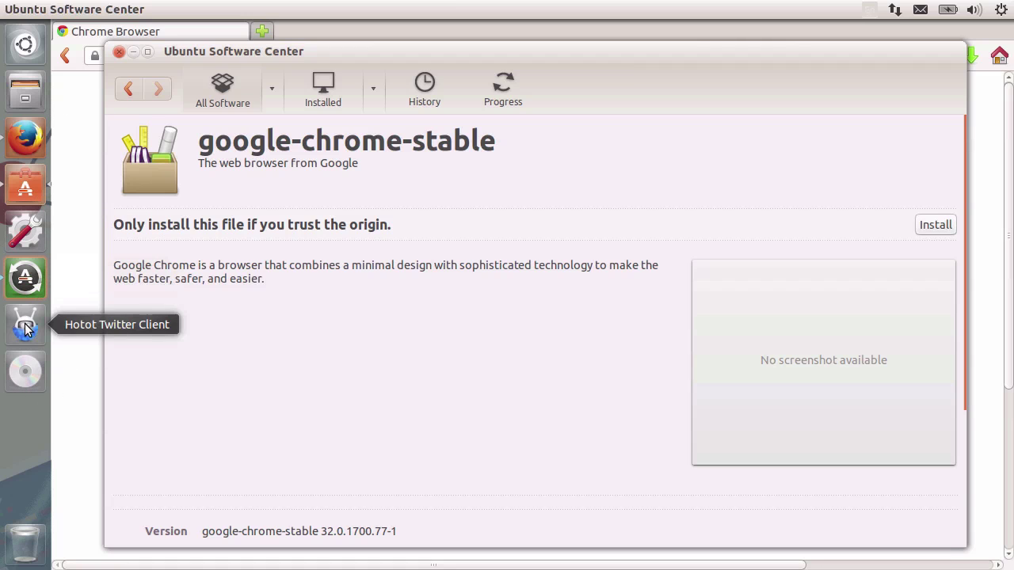
{"action": "right_click", "coordinate": [30, 285]}
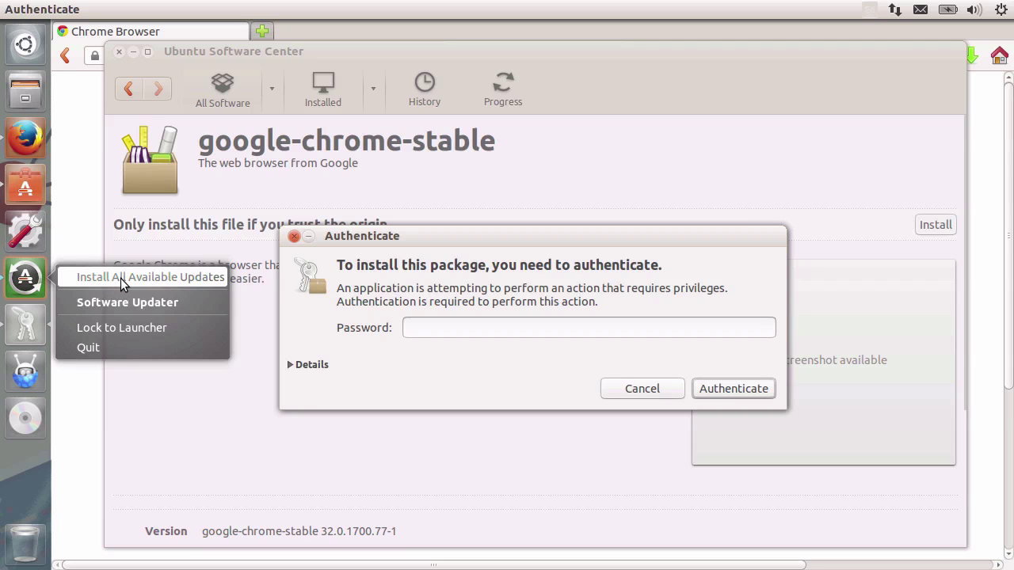
Authorize the google-chrome-stable installation by entering the account password in the Authenticate dialog.
{"action": "left_click", "coordinate": [414, 328]}
{"action": "left_click_drag", "start_coordinate": [408, 236], "coordinate": [406, 186]}
{"action": "type", "text": "********"}
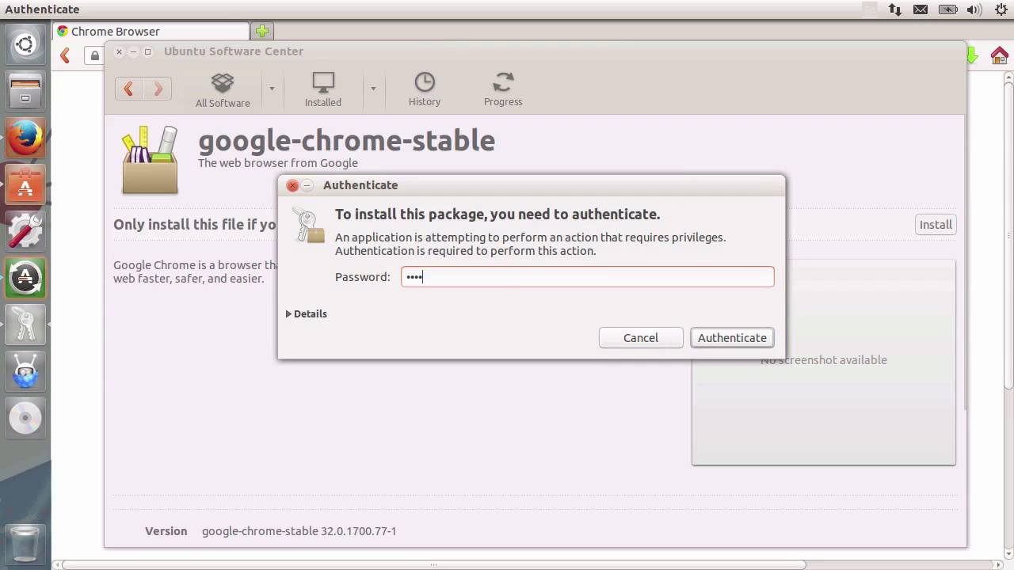
{"action": "key", "text": "Return"}
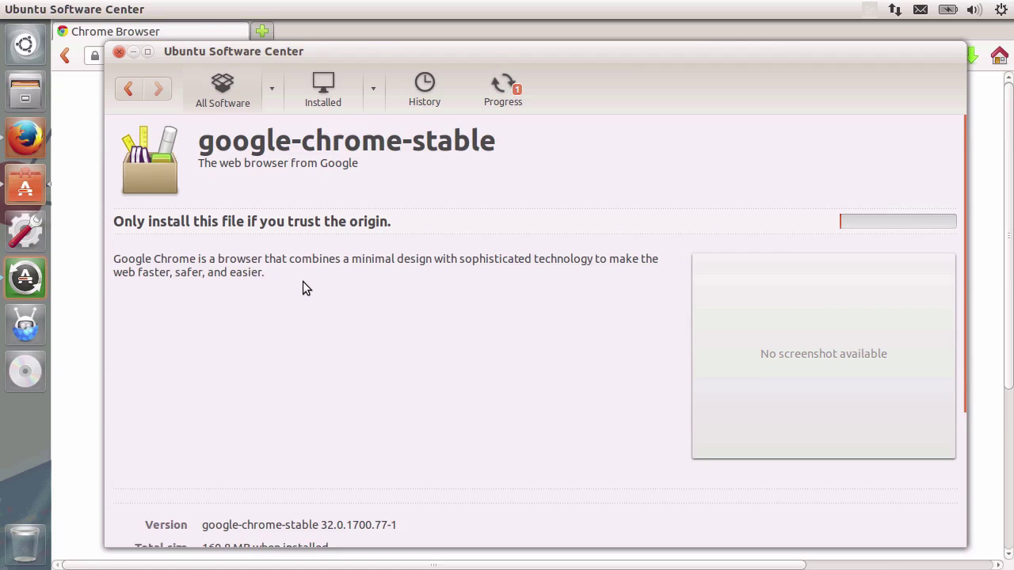
{"action": "left_click", "coordinate": [24, 46]}
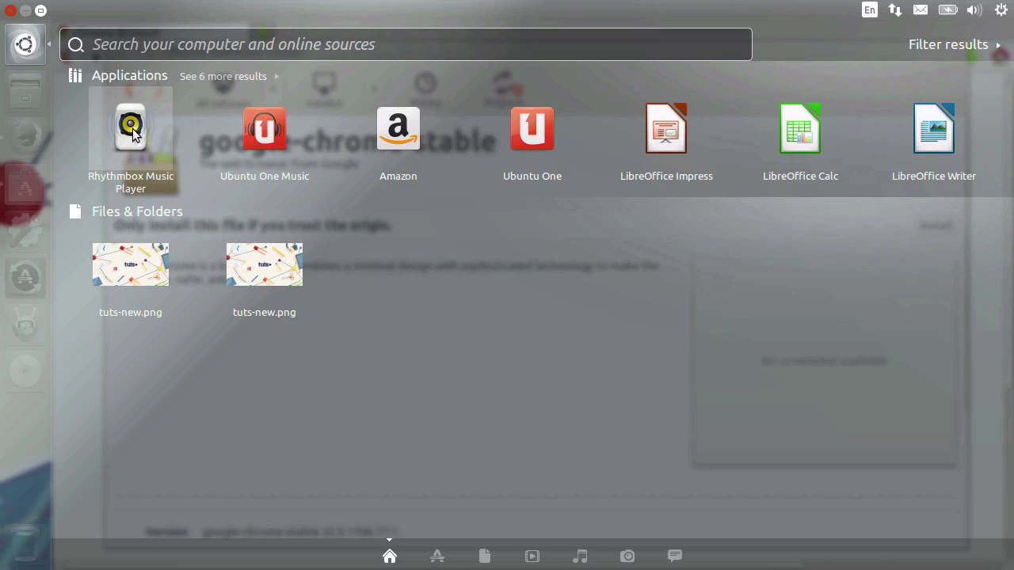
Launch Rhythmbox, lock it to the launcher, then quit it.
{"action": "key", "text": "Escape"}
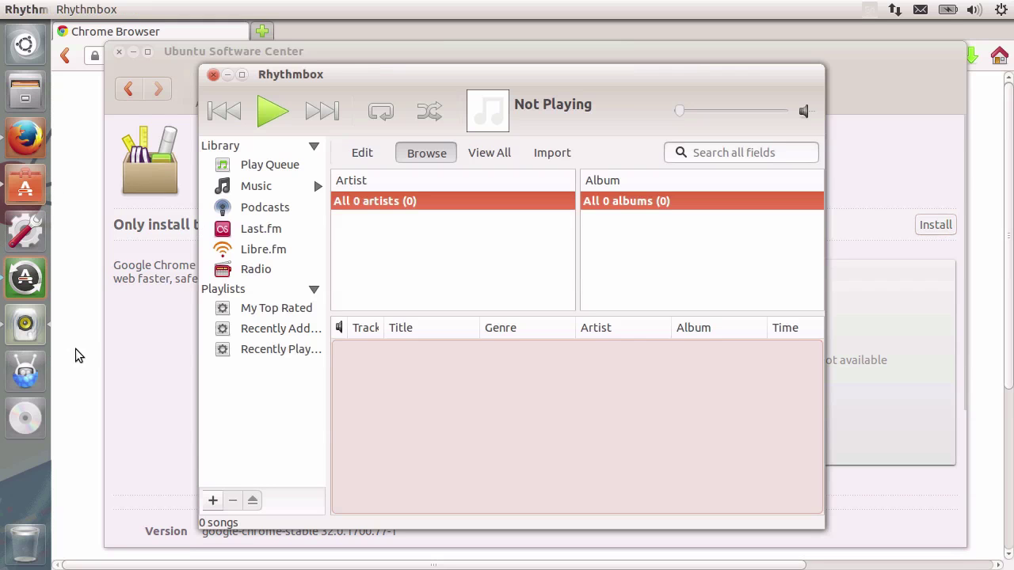
{"action": "right_click", "coordinate": [25, 330]}
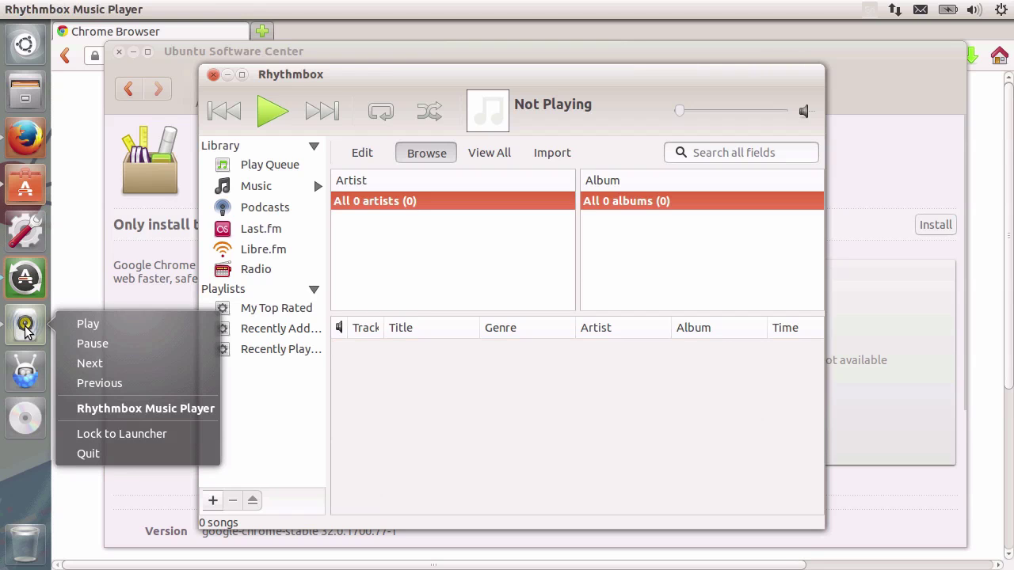
{"action": "left_click", "coordinate": [111, 436]}
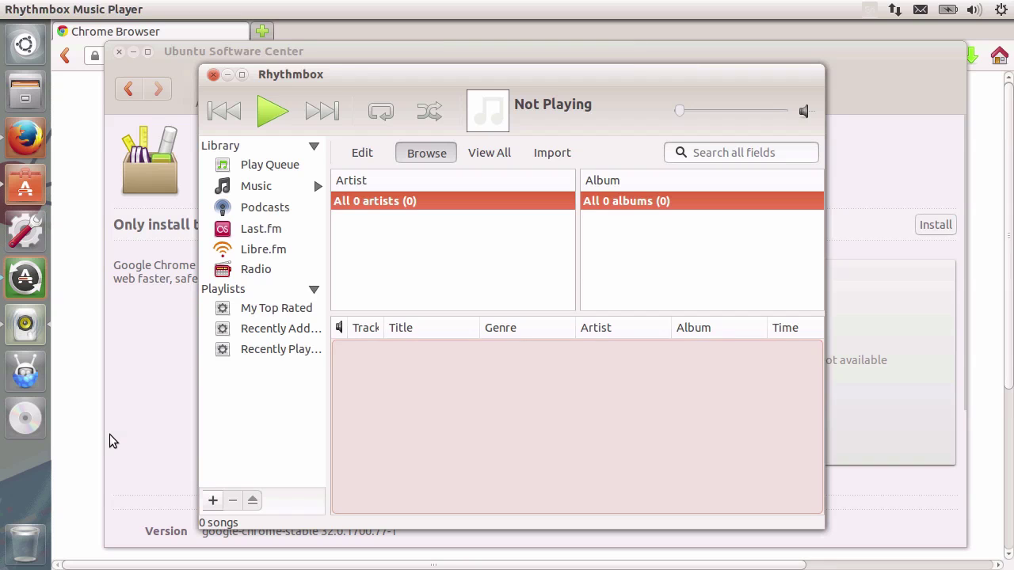
{"action": "right_click", "coordinate": [25, 324]}
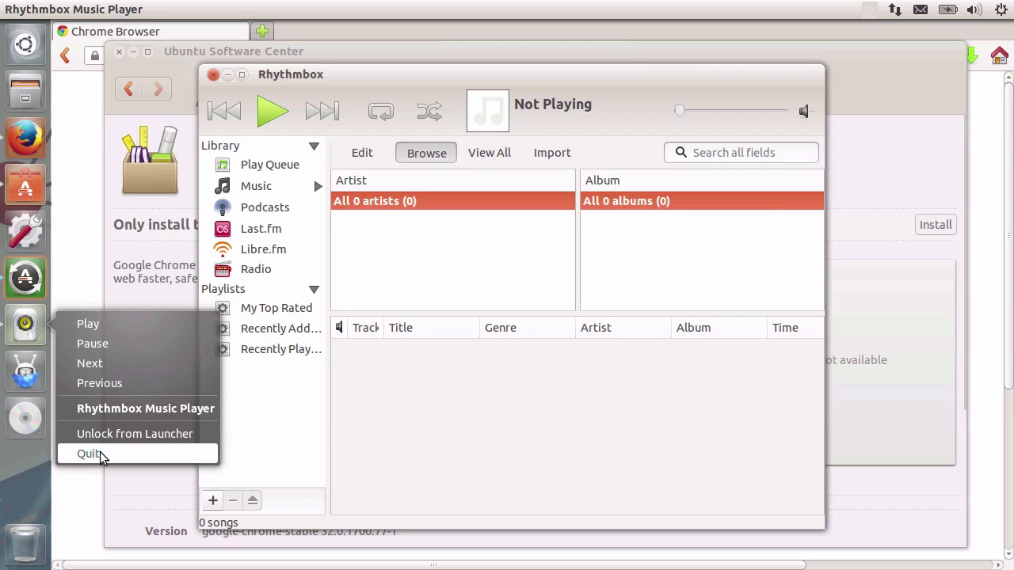
{"action": "left_click", "coordinate": [100, 454]}
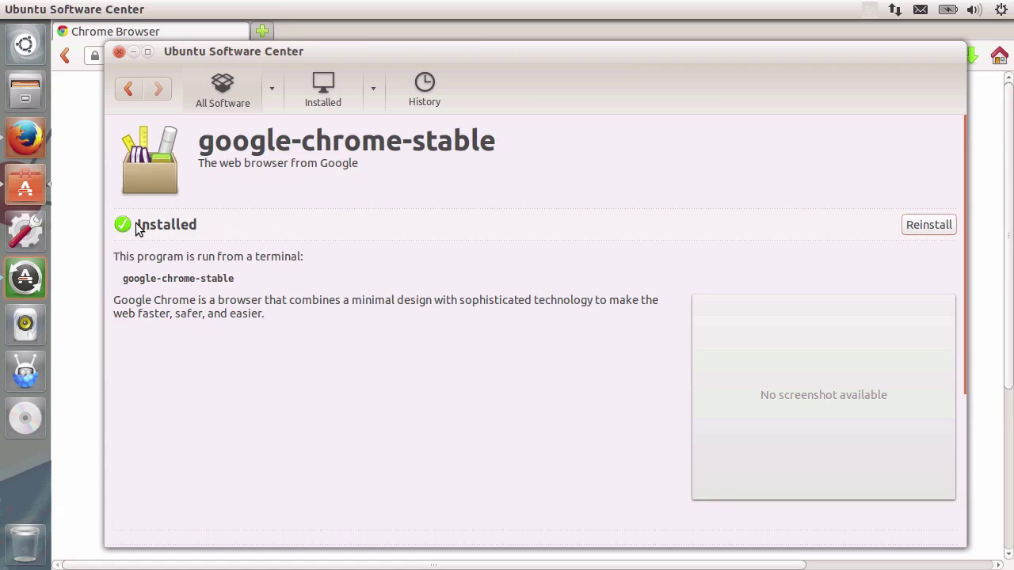
Close Software Center and Firefox, then start Google Chrome by searching 'chrome' in the Dash.
{"action": "left_click", "coordinate": [119, 52]}
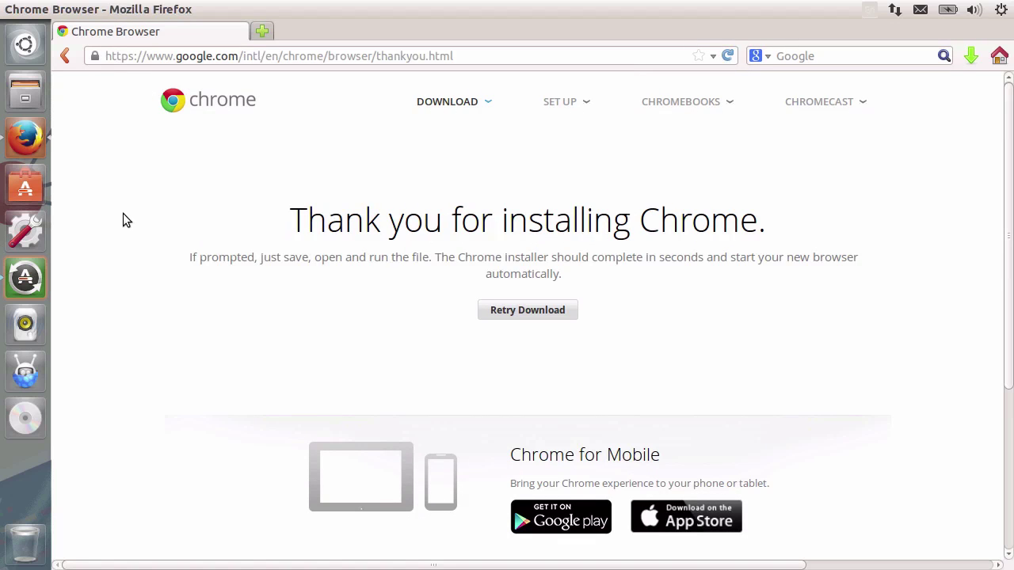
{"action": "key", "text": "alt+F4"}
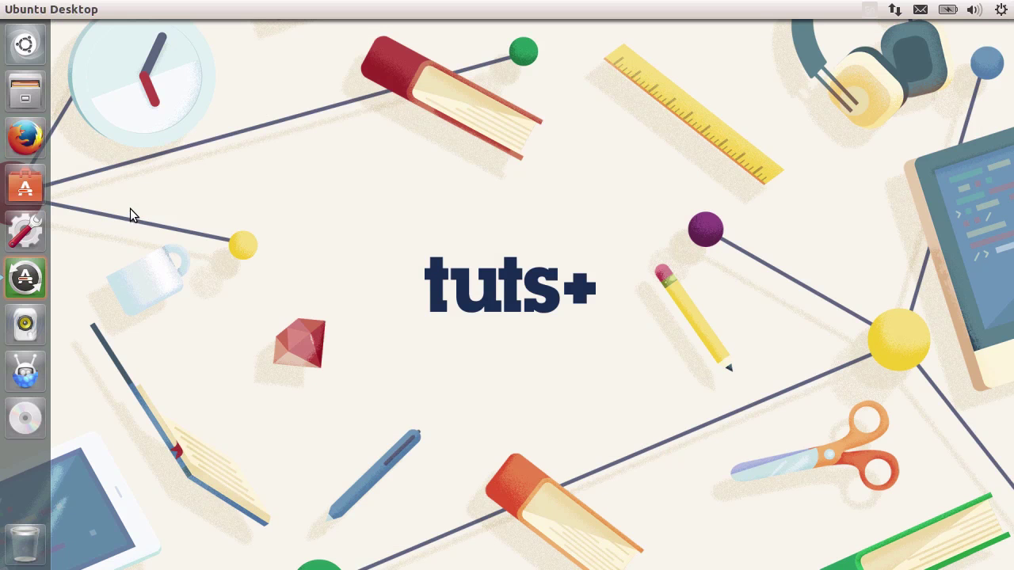
{"action": "left_click", "coordinate": [25, 45]}
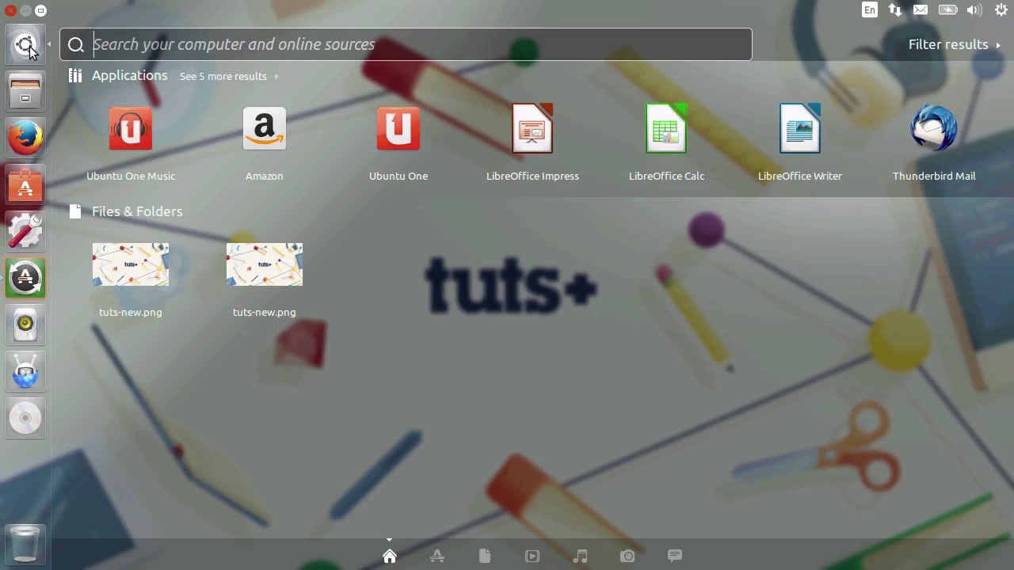
{"action": "type", "text": "chrome"}
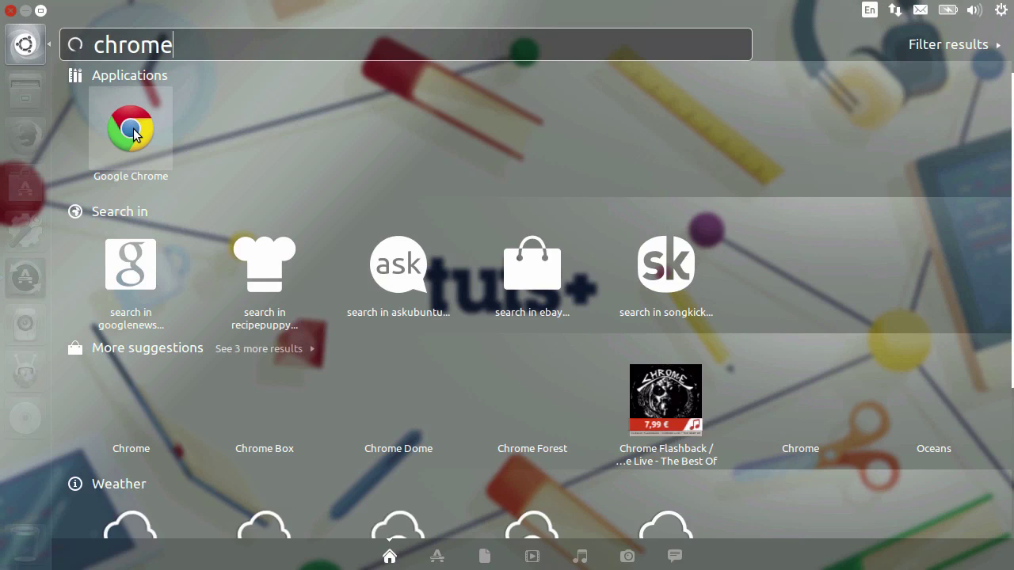
{"action": "left_click", "coordinate": [131, 130]}
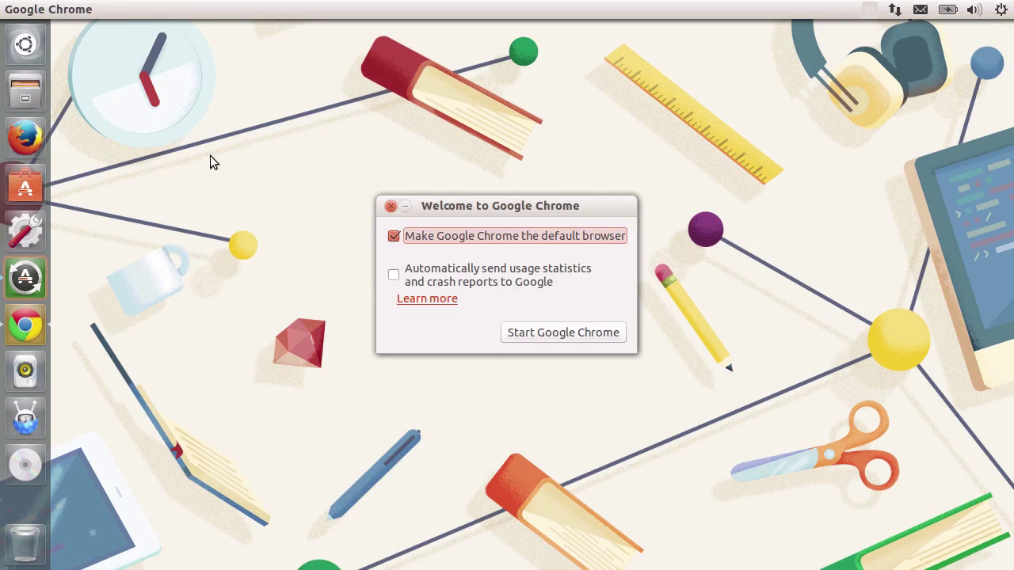
{"action": "left_click", "coordinate": [538, 334]}
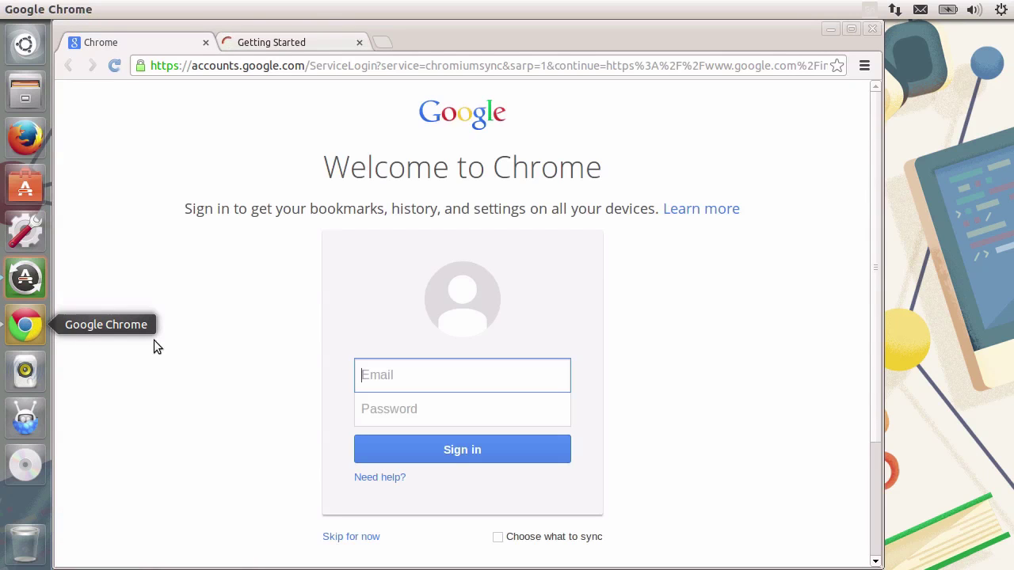
Lock Google Chrome to the launcher and close its sign-in tab and window.
{"action": "right_click", "coordinate": [25, 326]}
{"action": "left_click", "coordinate": [115, 394]}
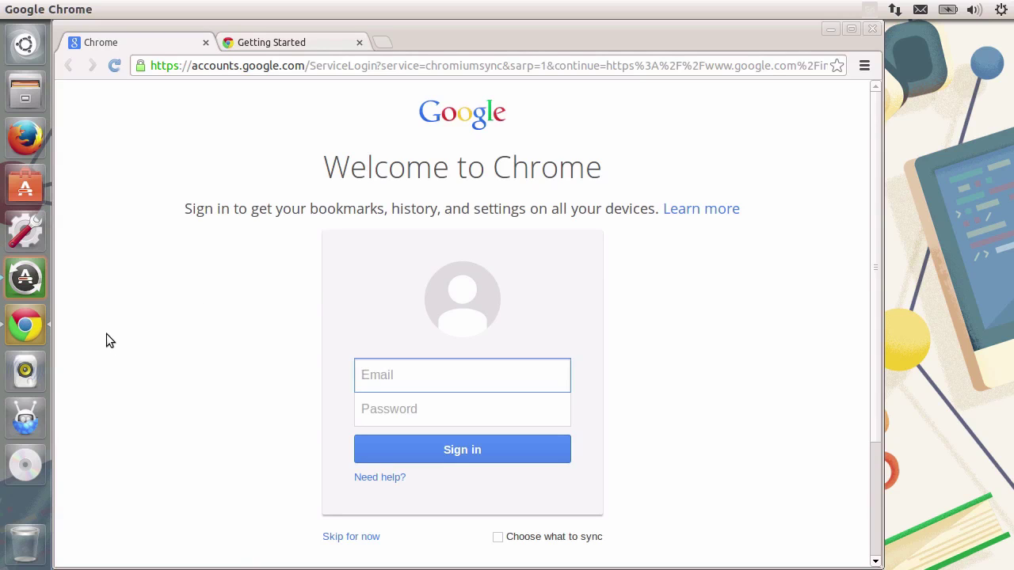
{"action": "key", "text": "ctrl+w"}
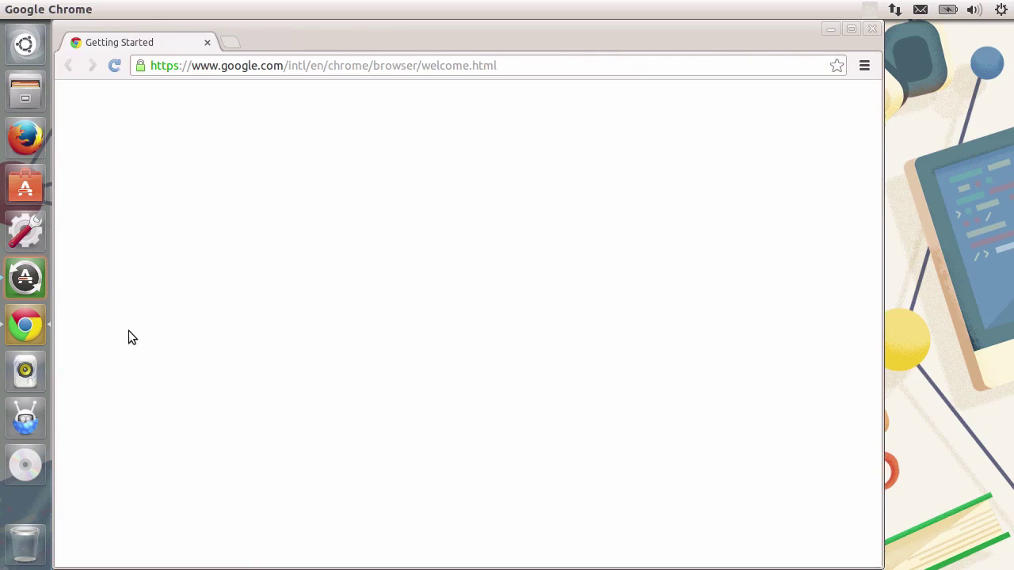
{"action": "key", "text": "ctrl+w"}
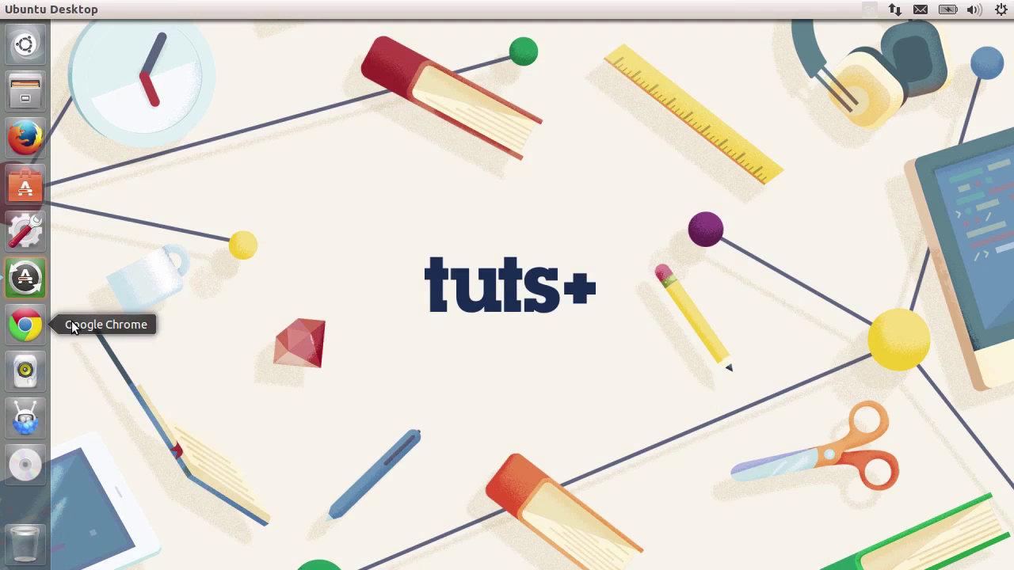